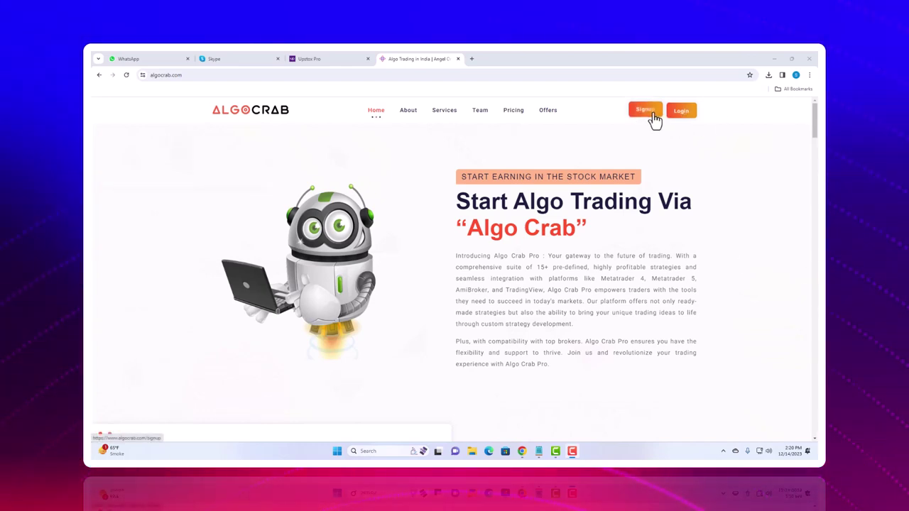
# Step: Go from the sign-up form to the sign-in form and log in with the registered e-mail and account password
pyautogui.click(652, 115)
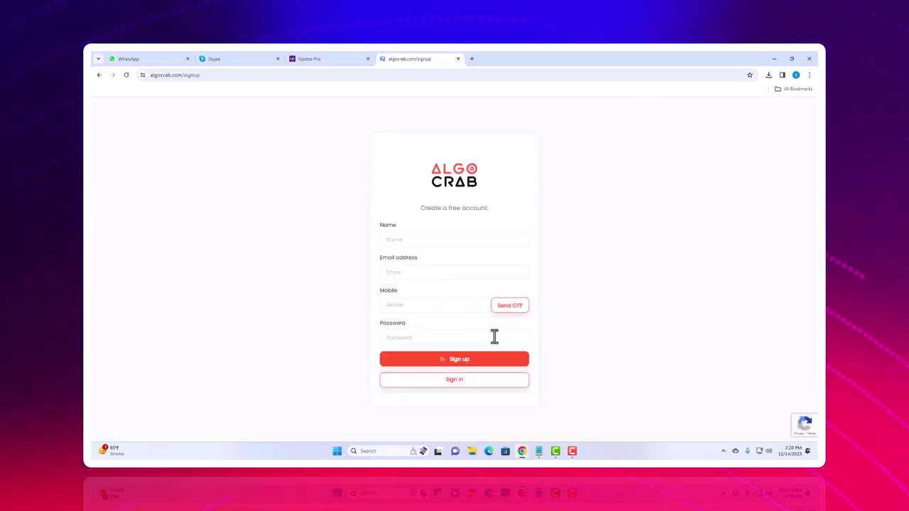
pyautogui.click(439, 384)
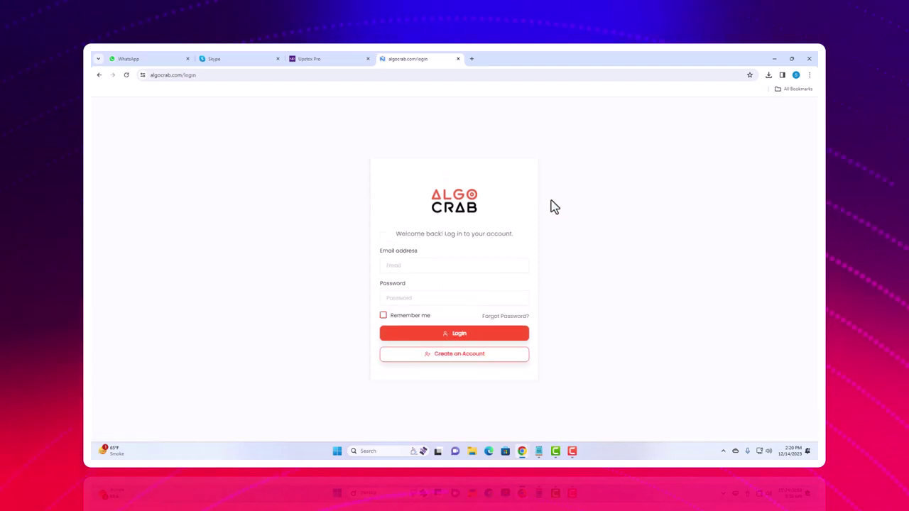
pyautogui.click(401, 265)
pyautogui.click(451, 299)
pyautogui.click(424, 299)
pyautogui.write('********')
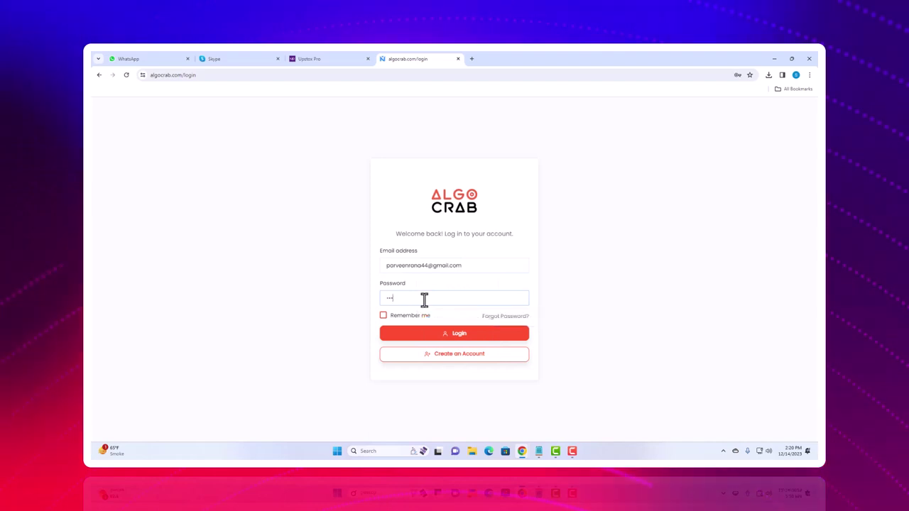
pyautogui.press('Return')
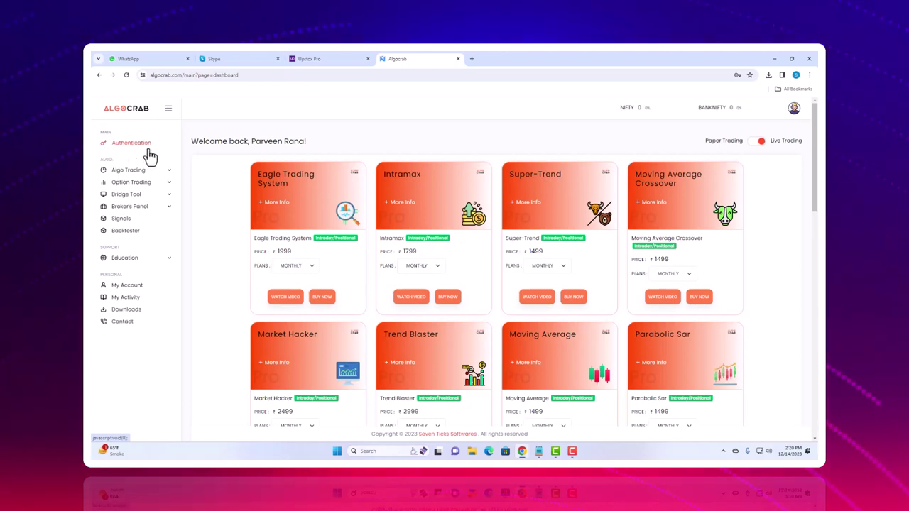
# Step: Open the Authentication page and look through the list of supported brokers, keeping UPSTOX selected
pyautogui.click(143, 147)
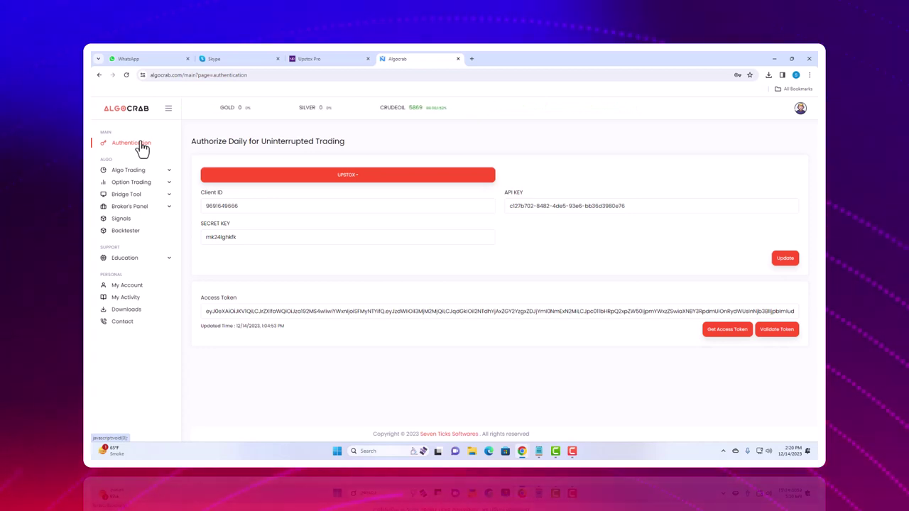
pyautogui.click(348, 177)
pyautogui.moveTo(260, 228)
pyautogui.mouseDown()
pyautogui.moveTo(264, 286)
pyautogui.moveTo(260, 212)
pyautogui.mouseUp()
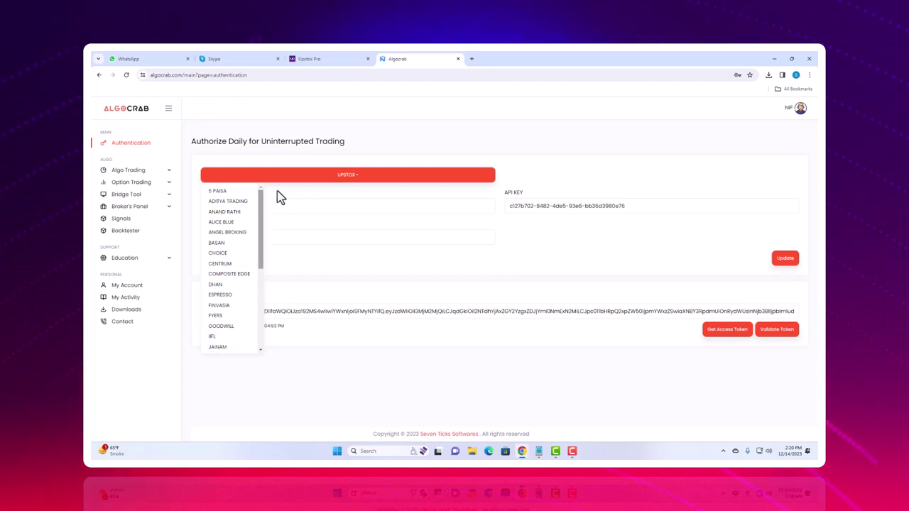
pyautogui.click(443, 135)
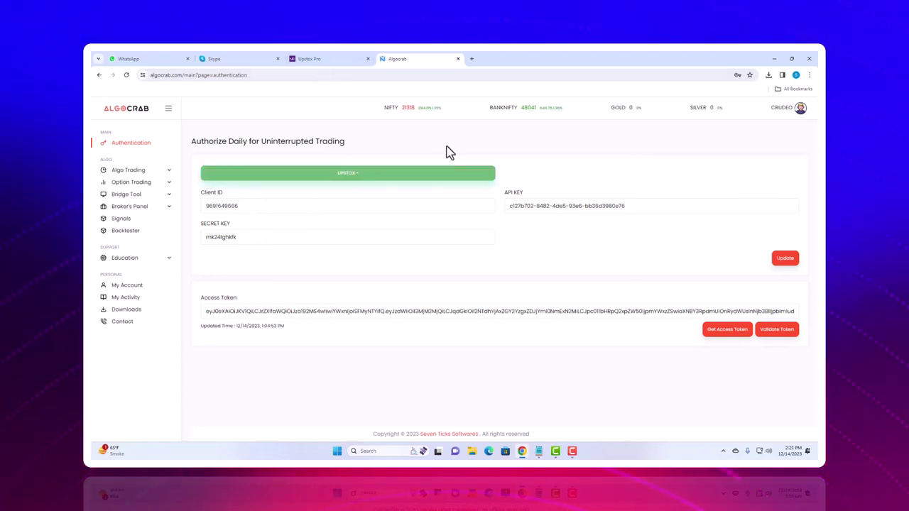
# Step: Switch to Upstox Pro and open the Apps page of the account
pyautogui.click(306, 62)
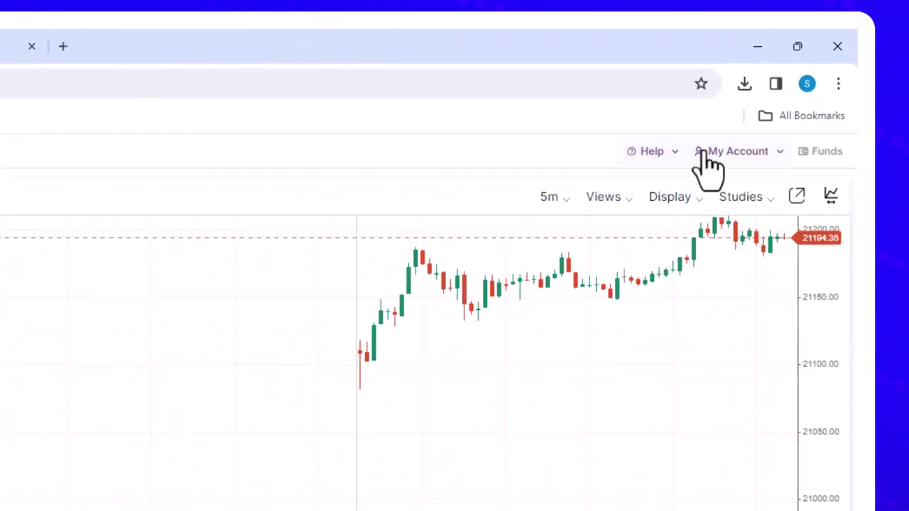
pyautogui.click(729, 156)
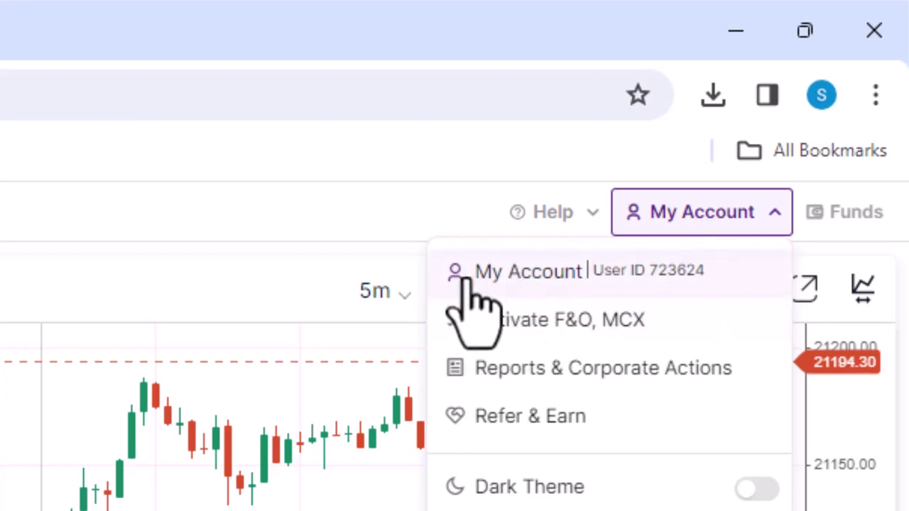
pyautogui.click(551, 280)
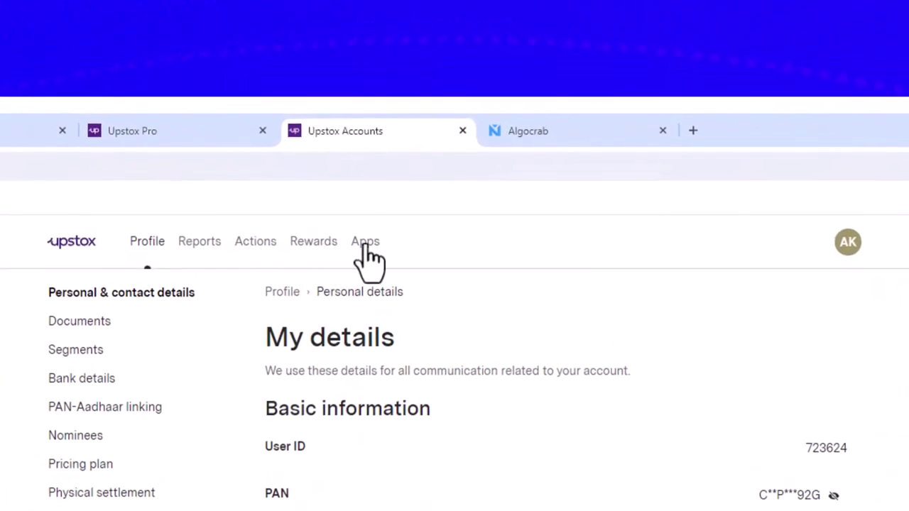
pyautogui.click(365, 245)
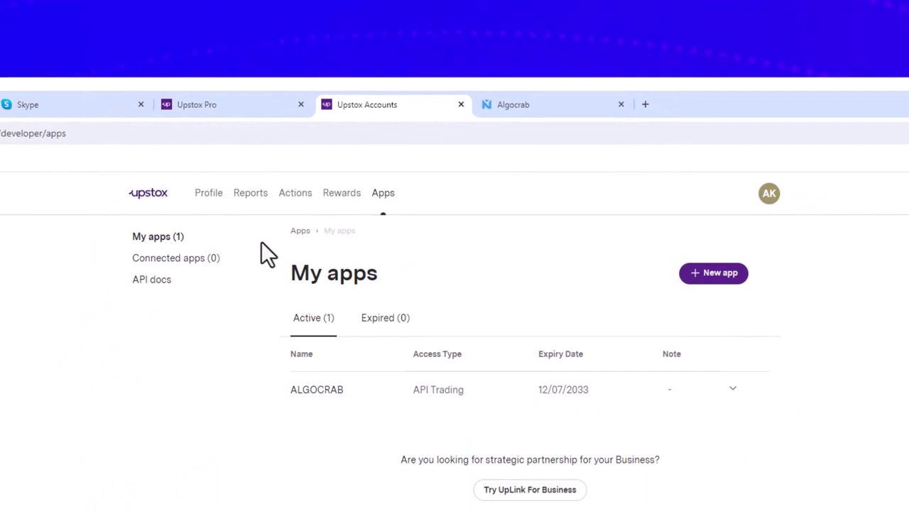
pyautogui.click(718, 277)
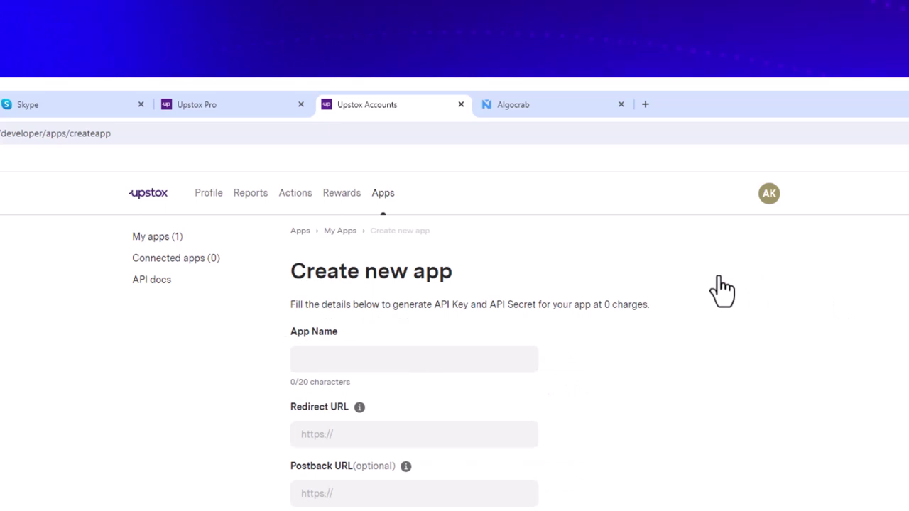
pyautogui.click(323, 371)
pyautogui.write('algo')
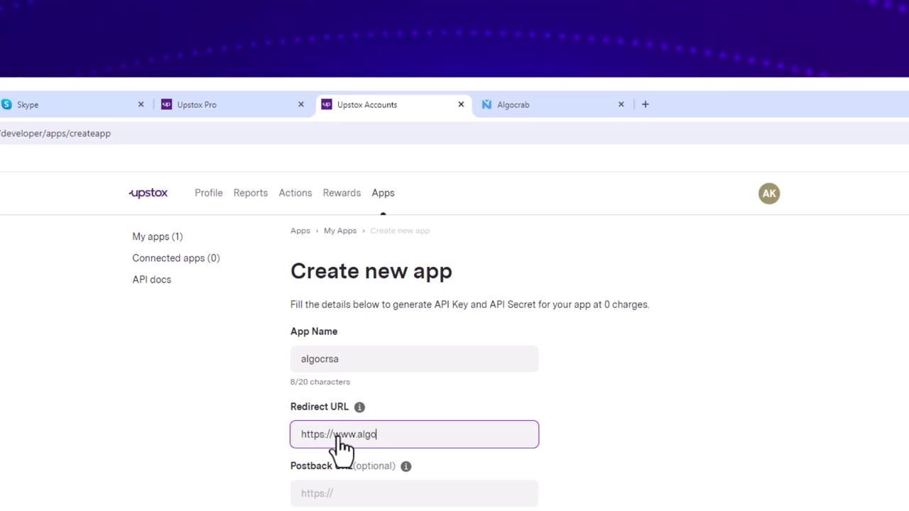
pyautogui.write('crab.com/api/upstox')
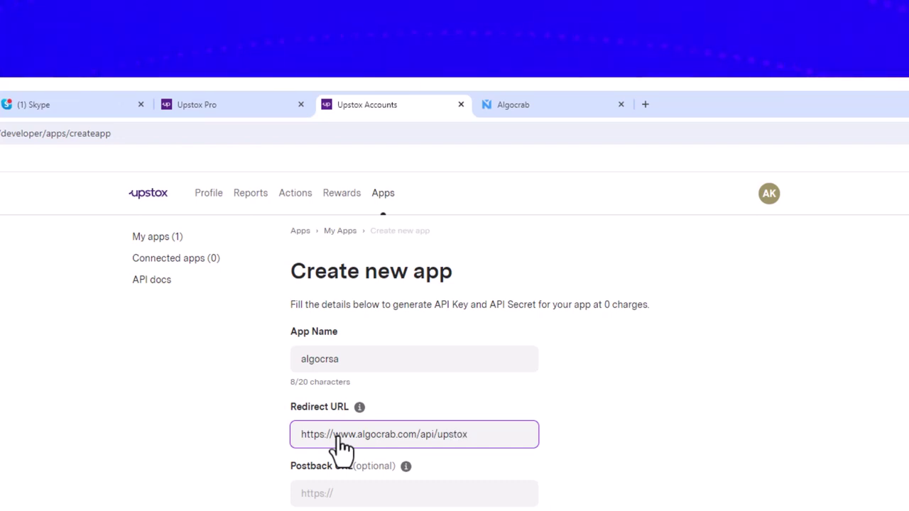
pyautogui.write('uth')
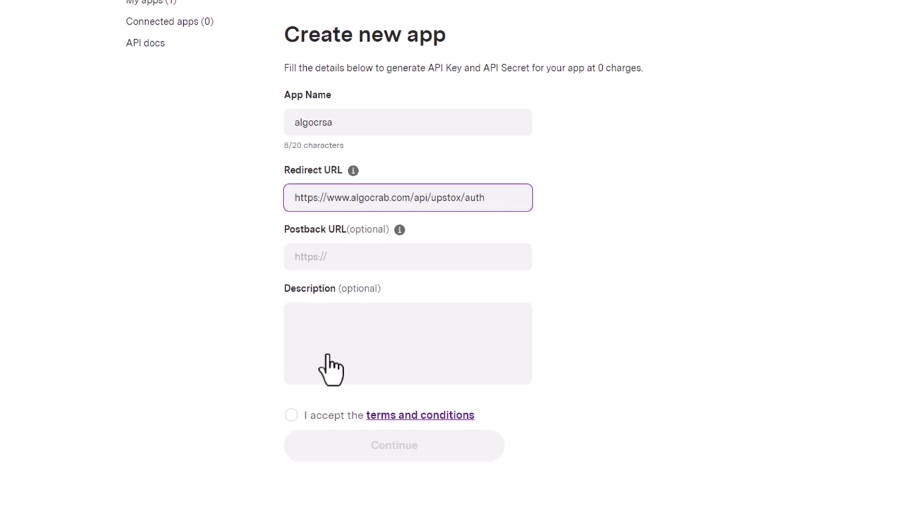
# Step: Accept the terms and conditions, confirm the free plan for the new app and finish its creation
pyautogui.click(290, 416)
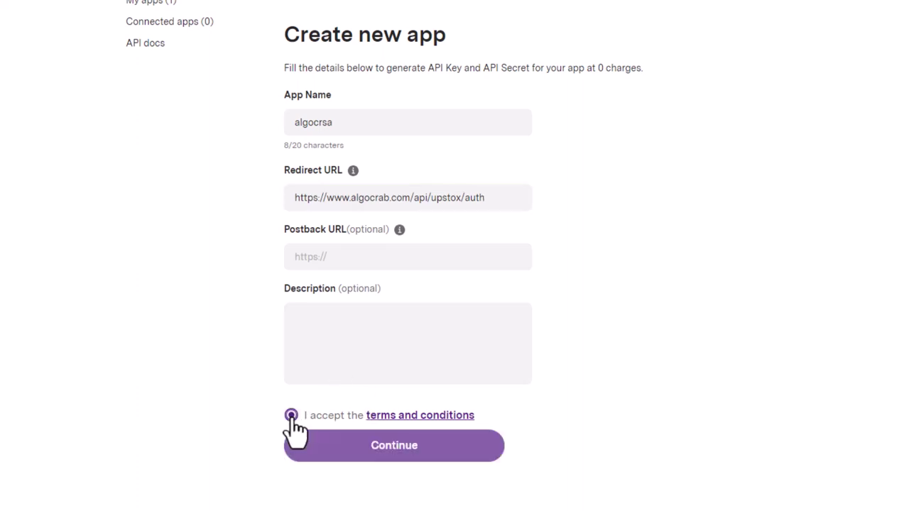
pyautogui.click(349, 451)
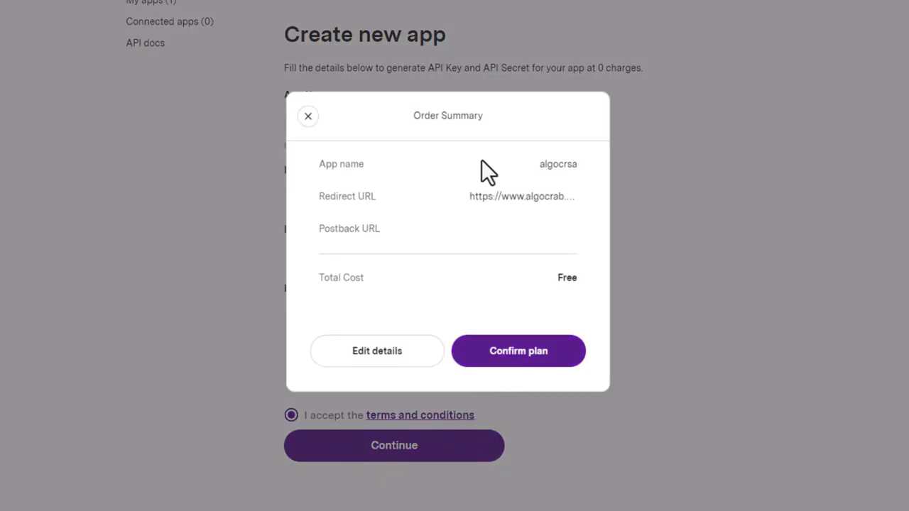
pyautogui.click(531, 352)
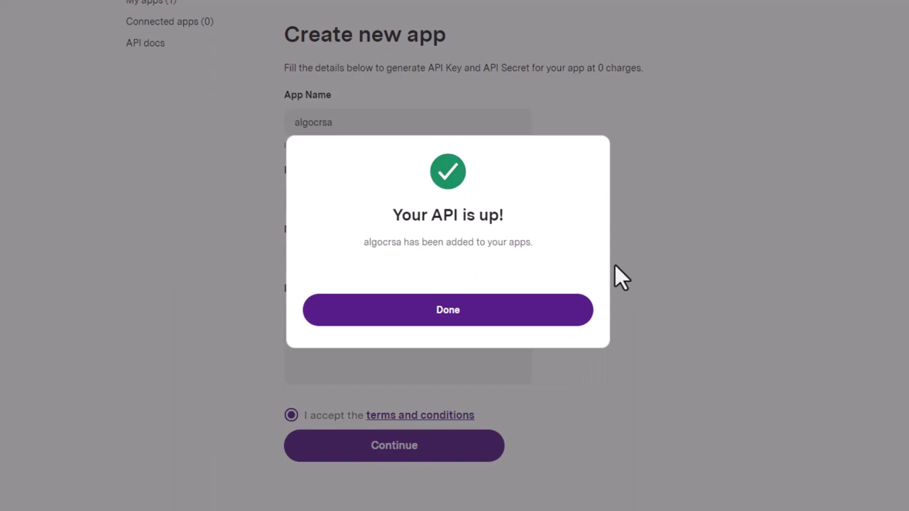
pyautogui.click(441, 320)
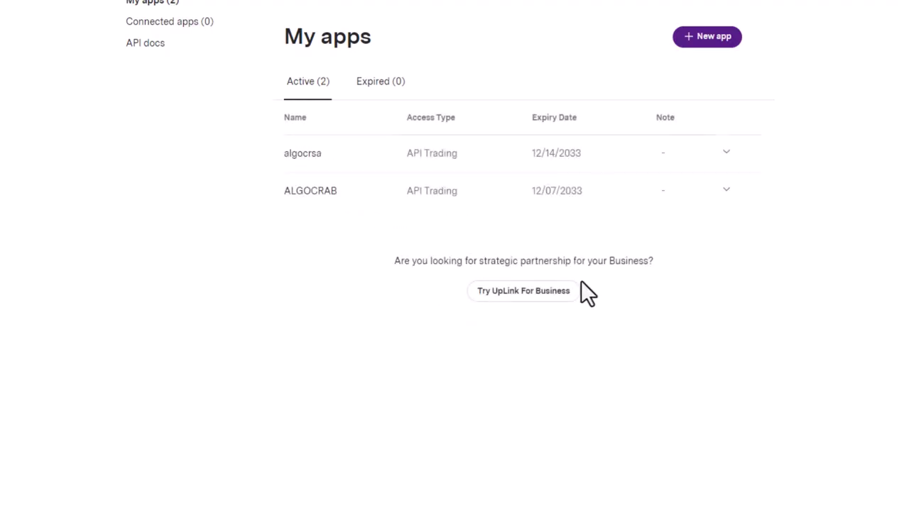
# Step: Expand the algocrsa app to view its API key and API secret
pyautogui.click(725, 154)
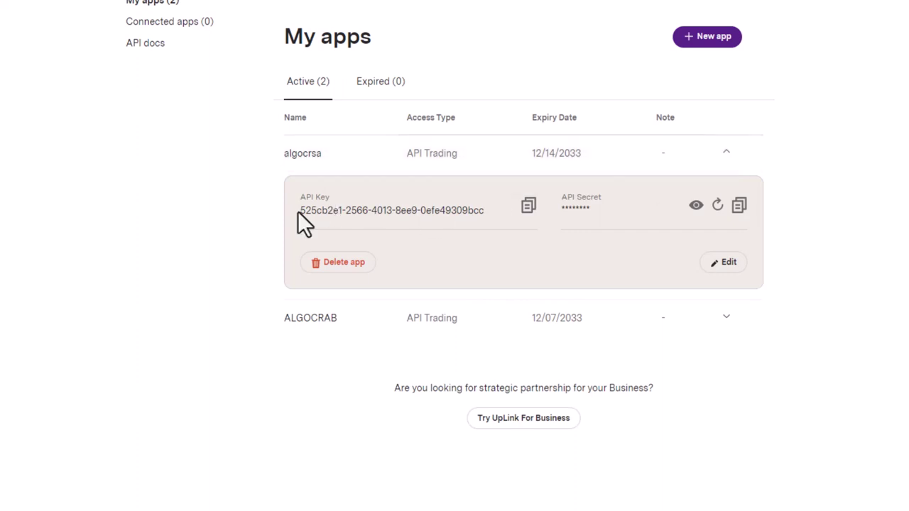
pyautogui.moveTo(381, 210); pyautogui.dragTo(623, 217)
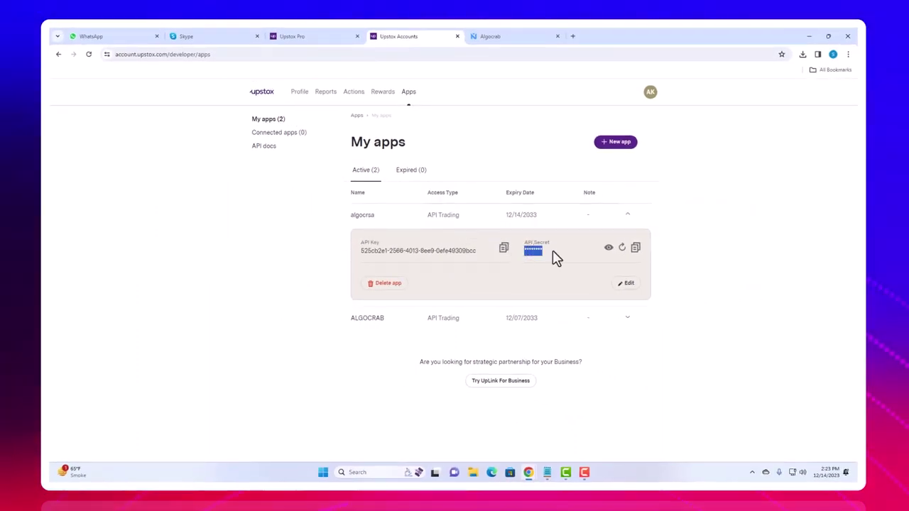
# Step: Switch back to Algocrab, check the Upstox client ID, API key and secret key entries, and update the broker credentials
pyautogui.click(501, 40)
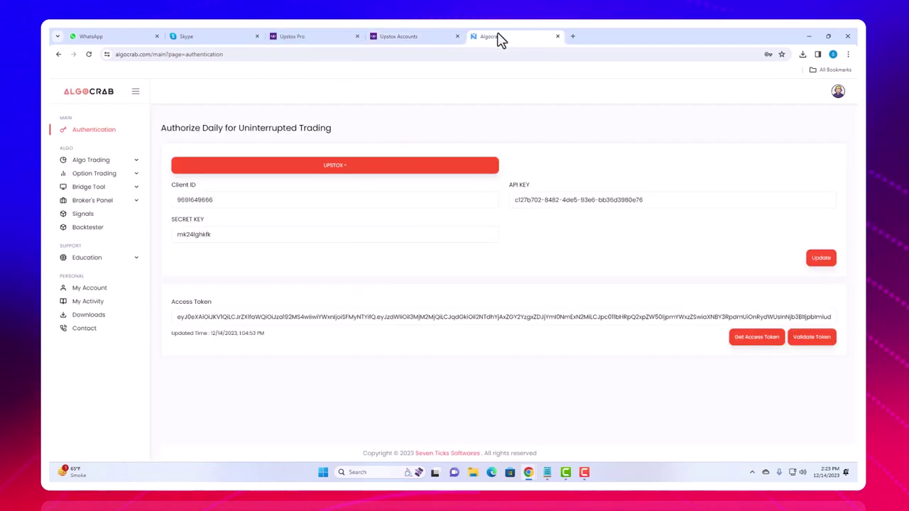
pyautogui.moveTo(214, 200); pyautogui.dragTo(170, 205)
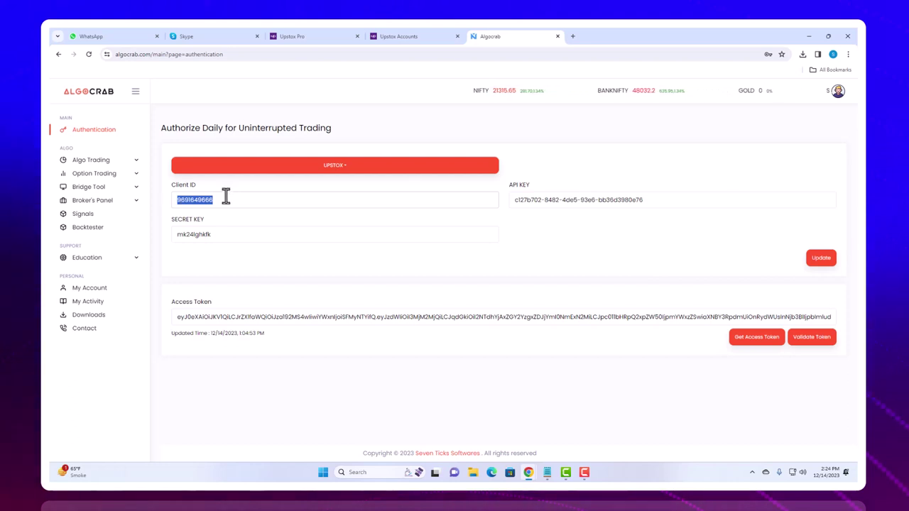
pyautogui.moveTo(670, 201); pyautogui.dragTo(499, 203)
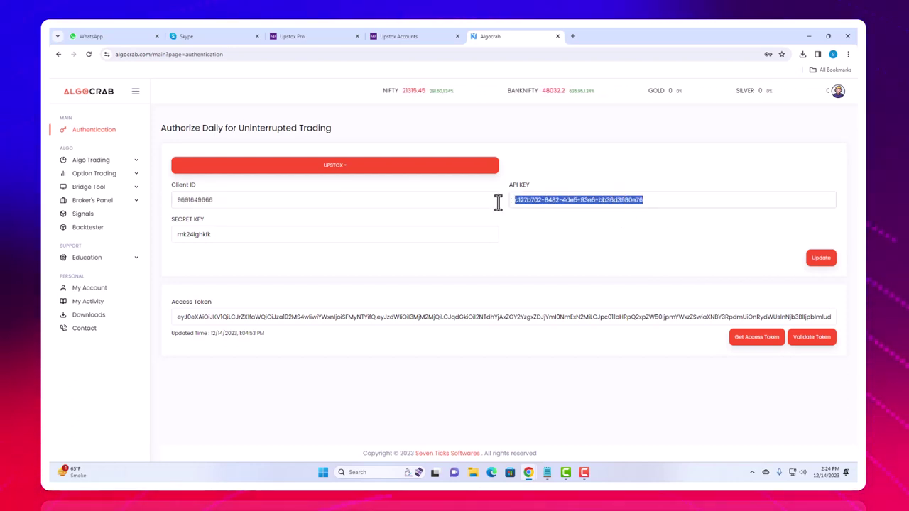
pyautogui.moveTo(242, 234); pyautogui.dragTo(164, 244)
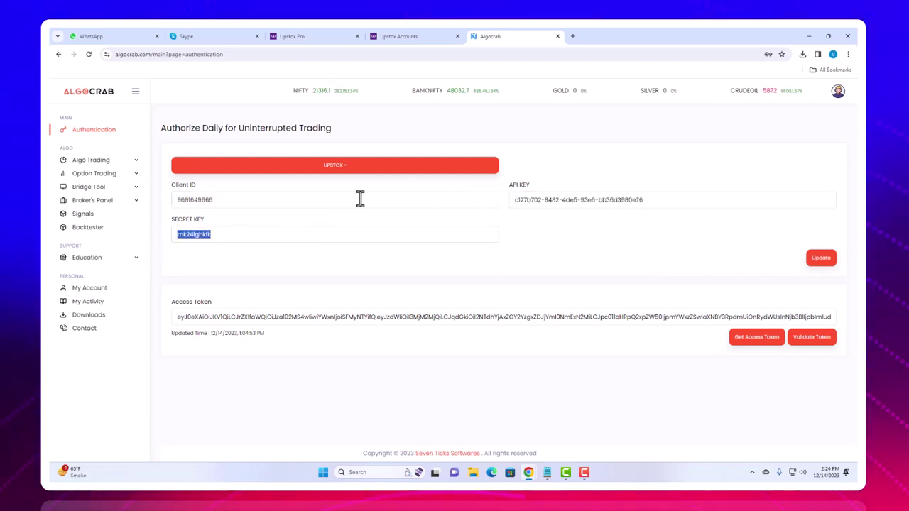
pyautogui.click(817, 260)
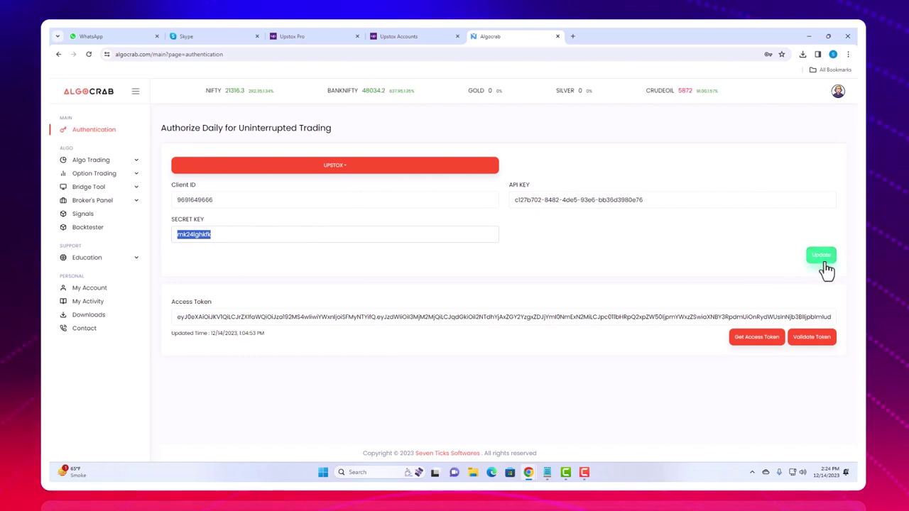
# Step: Request a new access token and authorize it by entering the 6-digit Upstox PIN
pyautogui.click(743, 340)
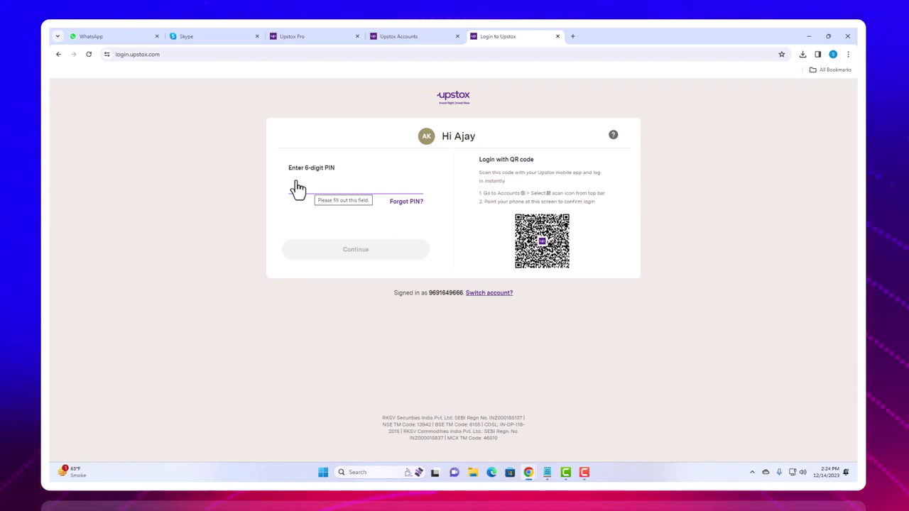
pyautogui.write('******')
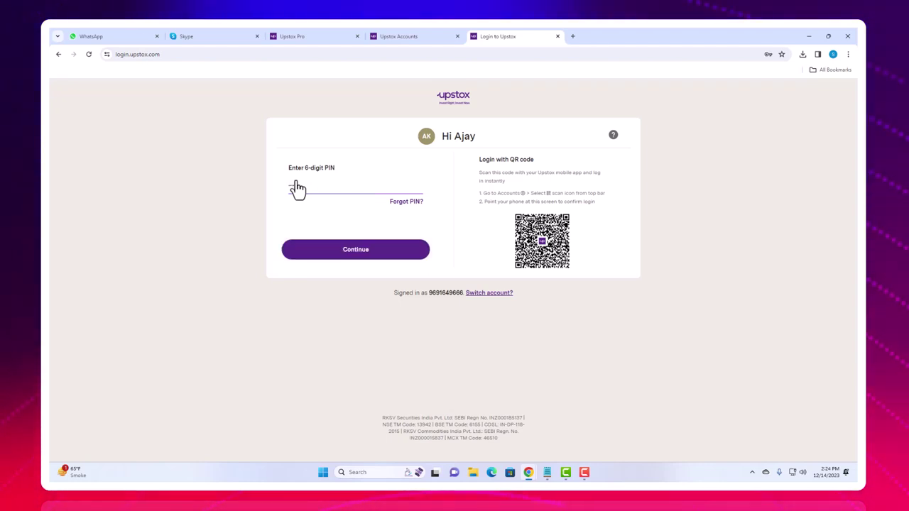
pyautogui.click(334, 256)
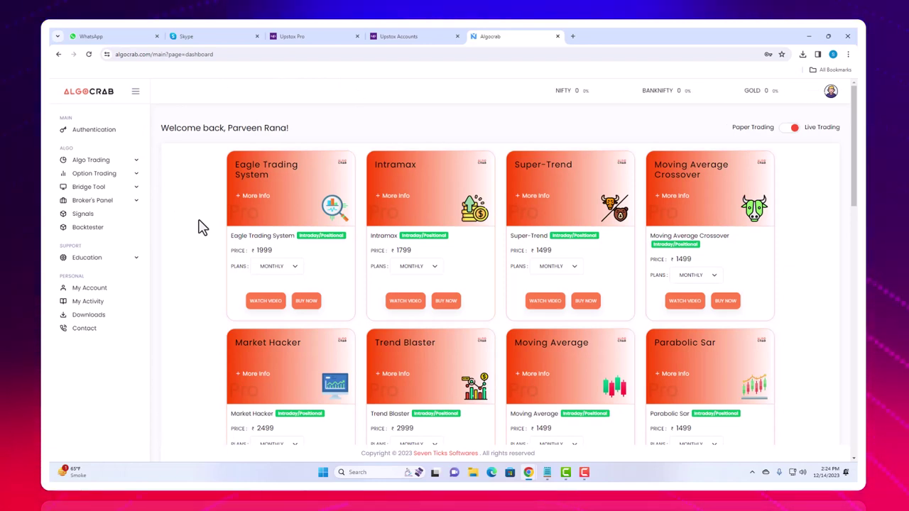
# Step: Reopen the Authentication page, check the access token's update time and validate the token
pyautogui.click(99, 130)
pyautogui.moveTo(175, 315); pyautogui.dragTo(211, 313)
pyautogui.click(258, 296)
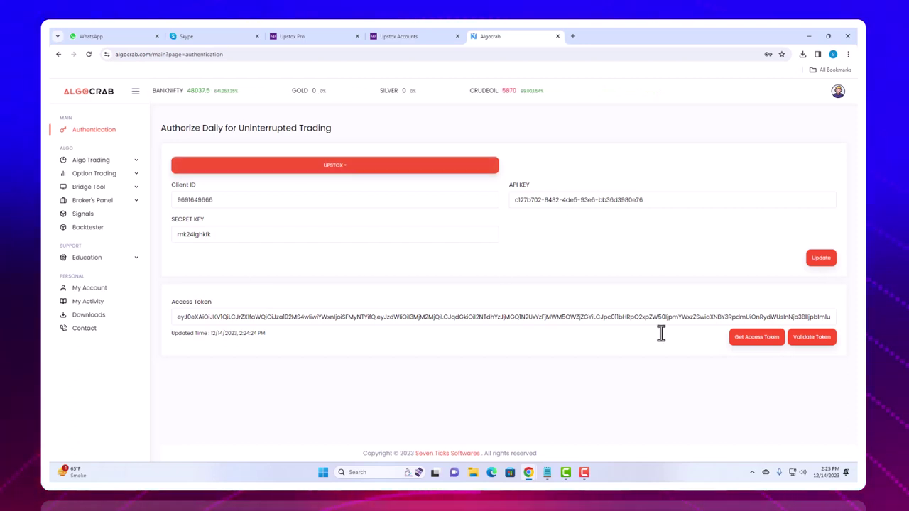
pyautogui.click(817, 335)
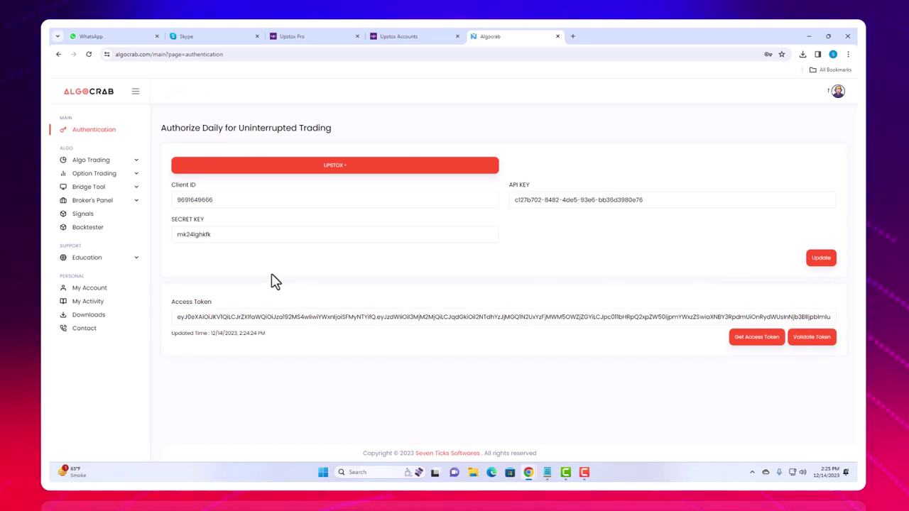
# Step: Open the Customize Strategy page, start a new symbol and review the list of available strategies
pyautogui.click(85, 167)
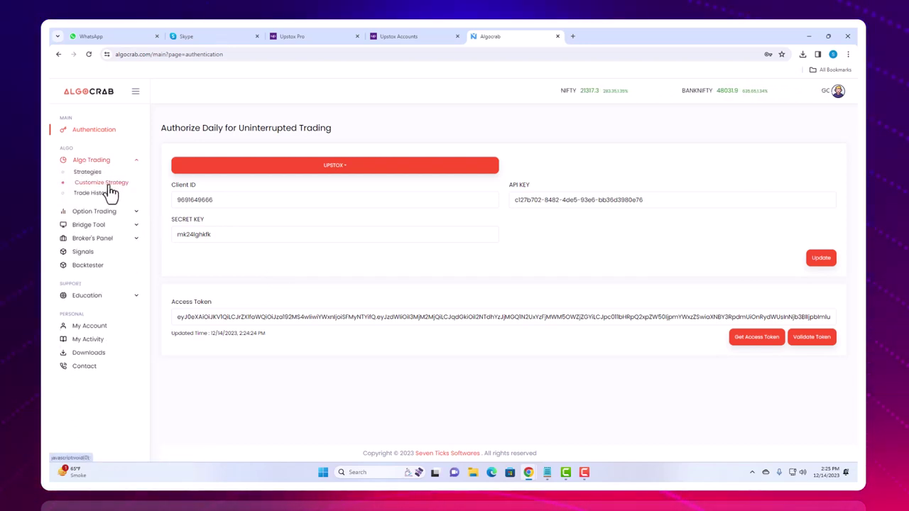
pyautogui.click(92, 186)
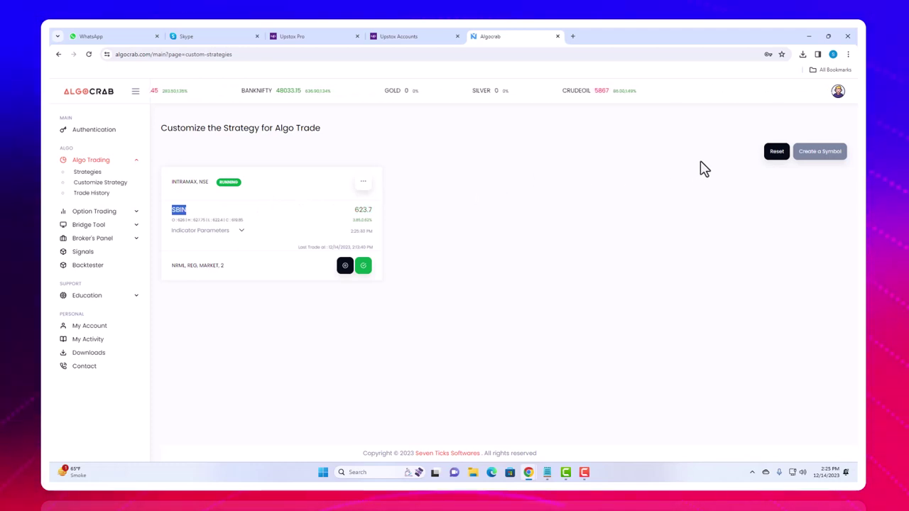
pyautogui.click(820, 155)
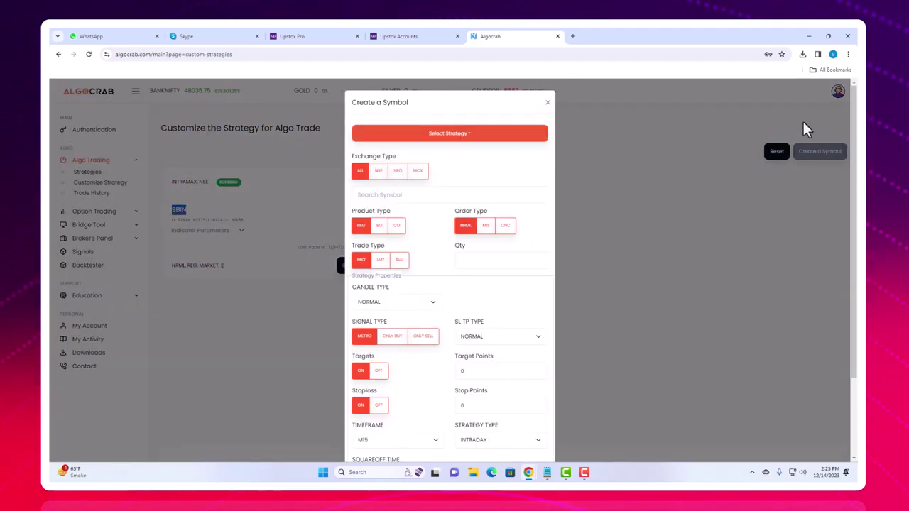
pyautogui.click(447, 134)
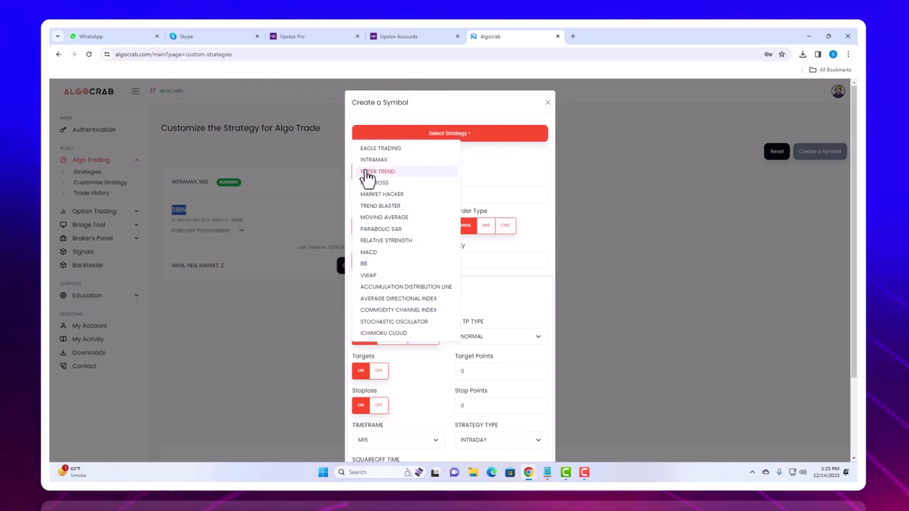
pyautogui.scroll(-2, 420, 234)
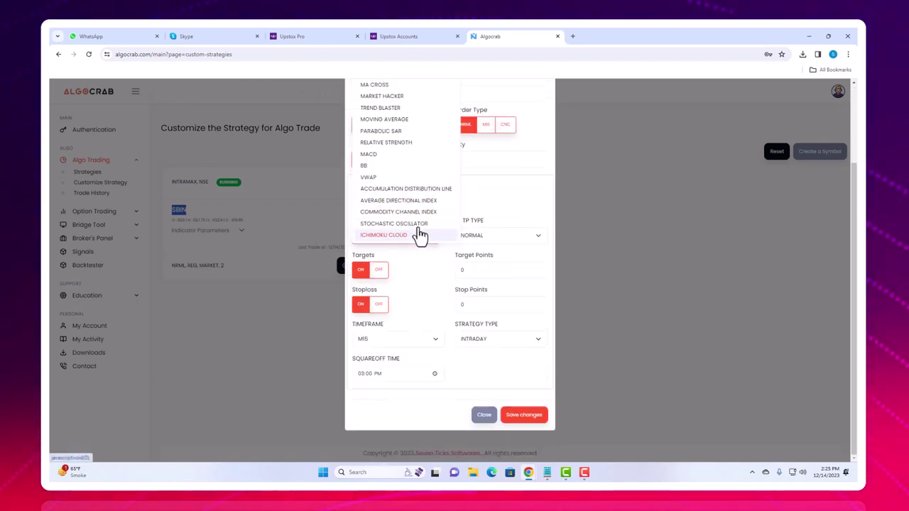
pyautogui.click(531, 149)
pyautogui.scroll(2, 636, 206)
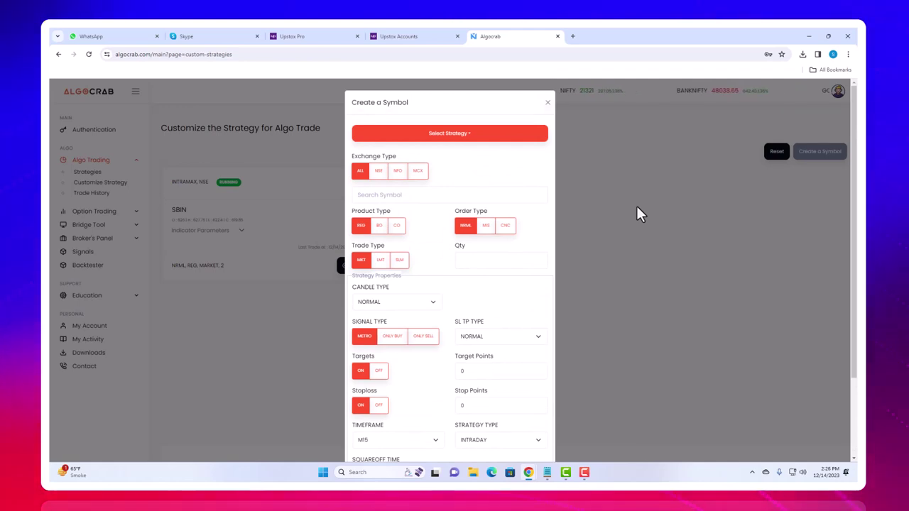
# Step: Select the Super Trend strategy, examine its ST period, ST multiplier and timeframe options, and leave the symbol form without saving
pyautogui.click(465, 141)
pyautogui.click(376, 178)
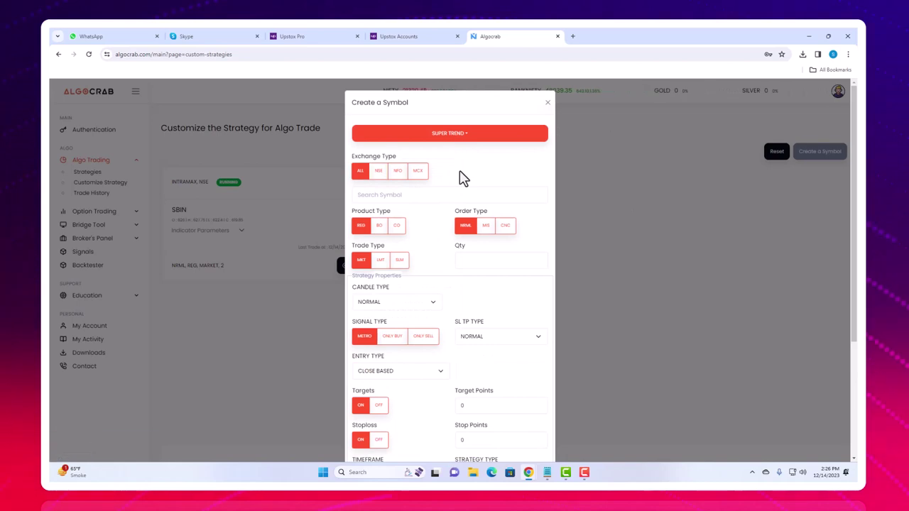
pyautogui.scroll(-5, 463, 178)
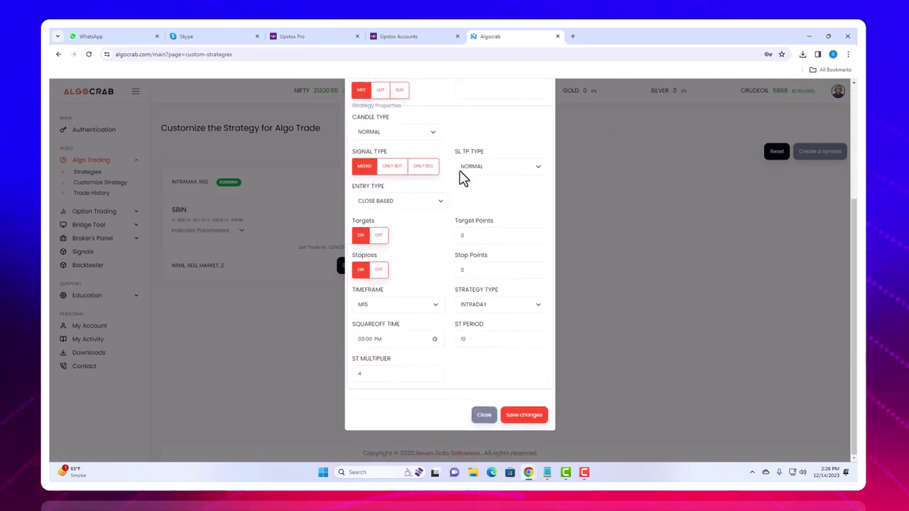
pyautogui.doubleClick(462, 340)
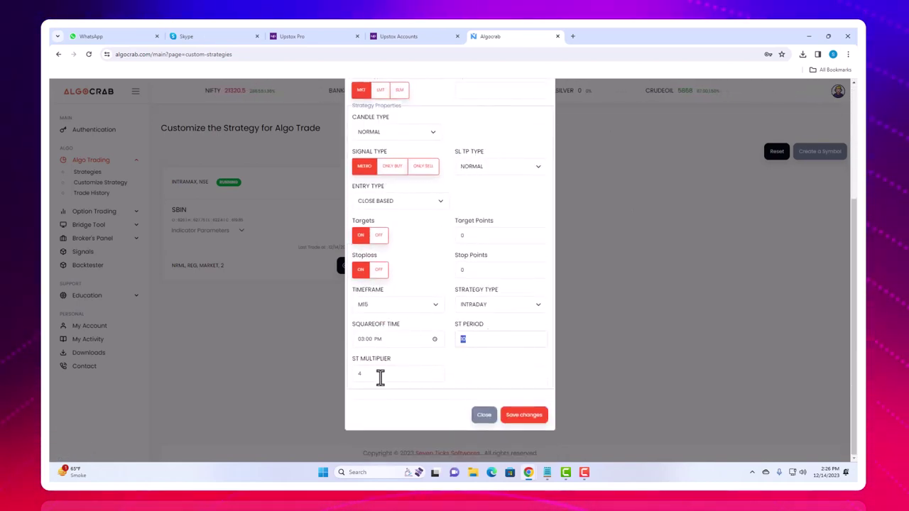
pyautogui.doubleClick(391, 370)
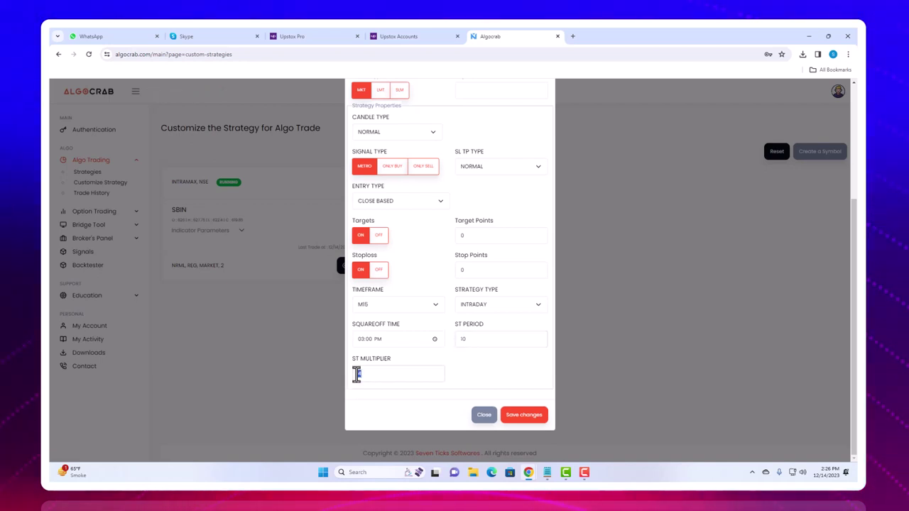
pyautogui.doubleClick(459, 340)
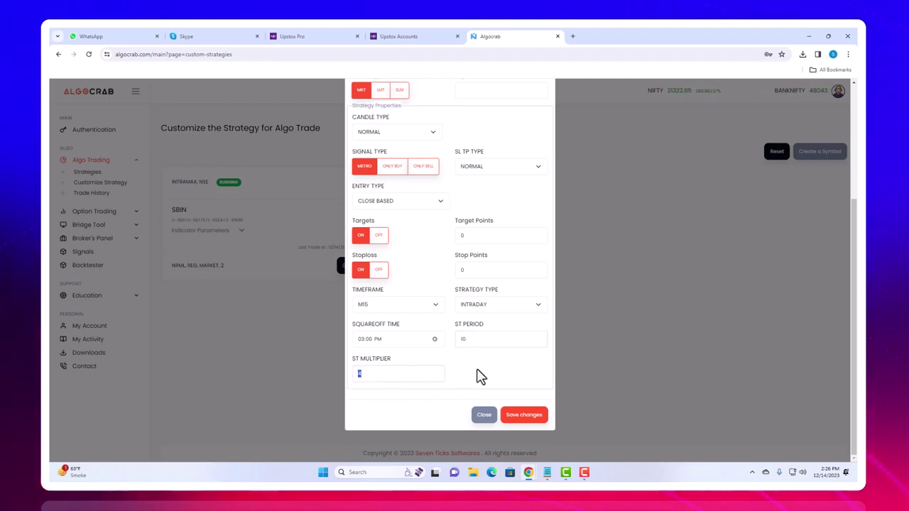
pyautogui.click(423, 315)
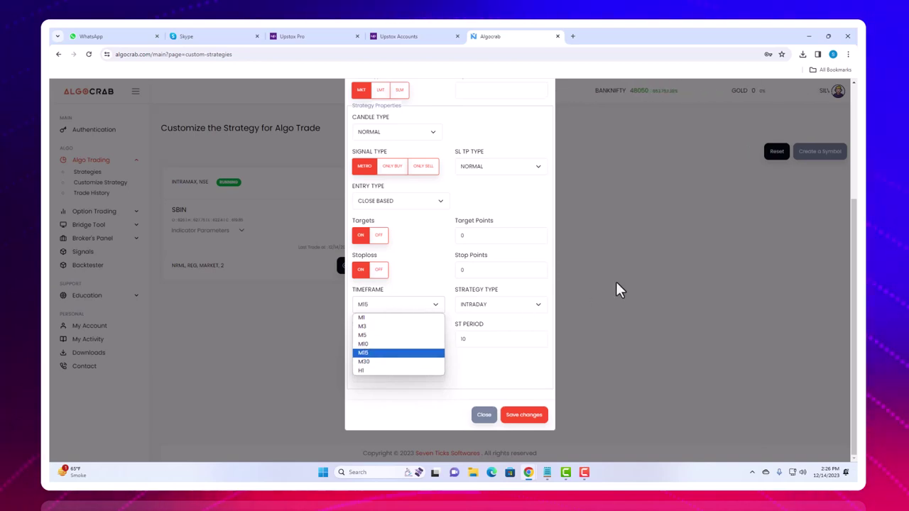
pyautogui.click(685, 254)
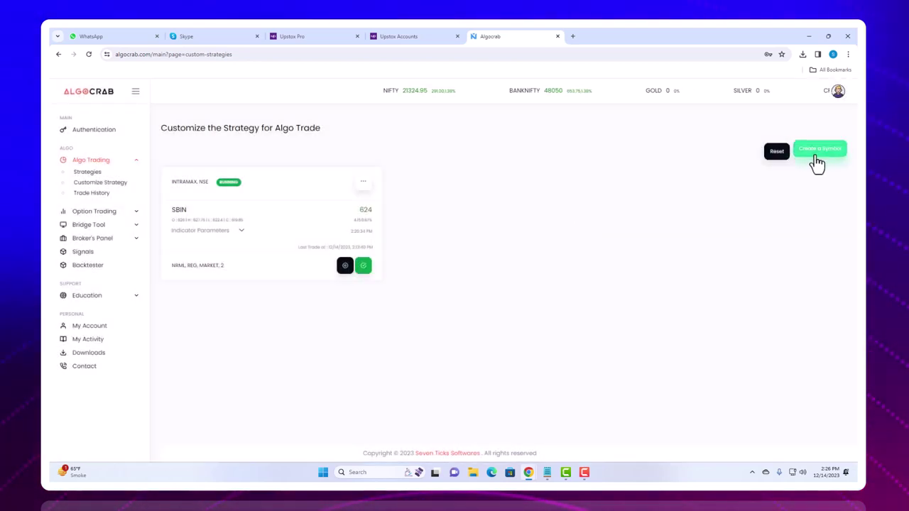
# Step: Square off the existing SBIN symbol running Intramax and delete it from the custom strategies
pyautogui.click(364, 267)
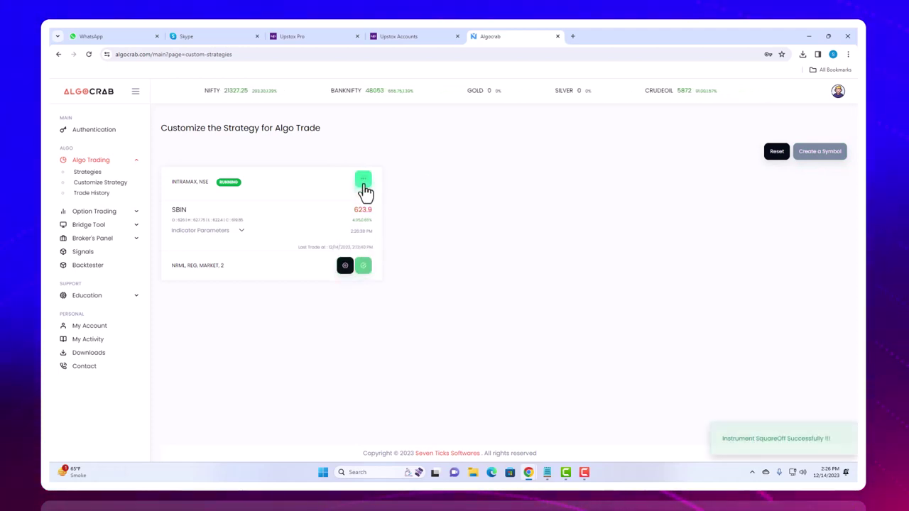
pyautogui.click(381, 207)
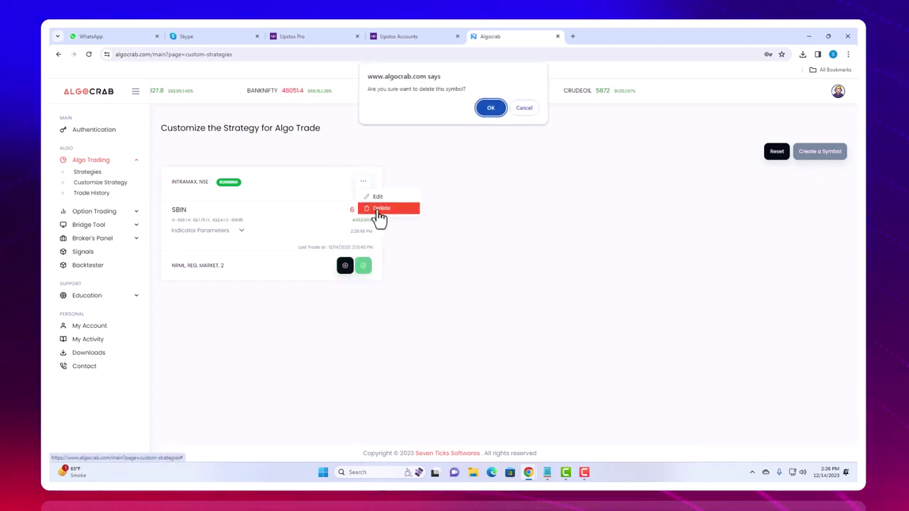
pyautogui.click(490, 108)
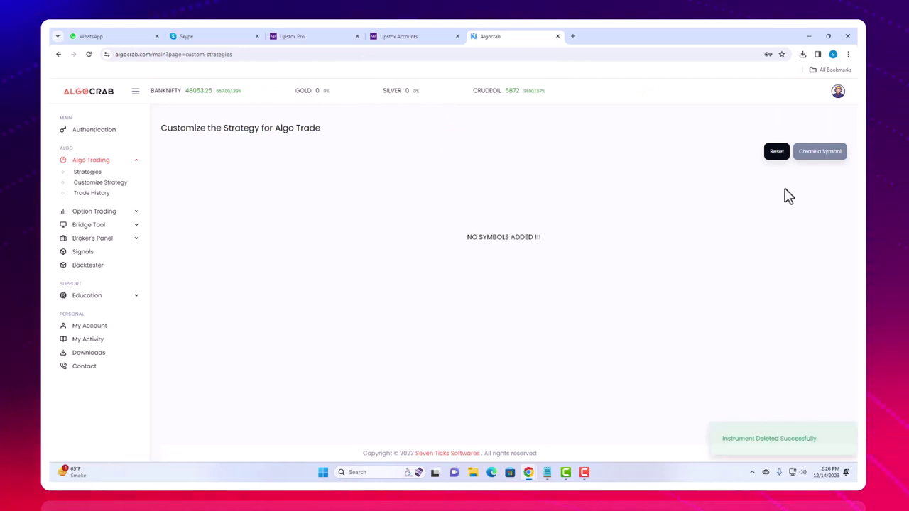
# Step: Start a new symbol with the Super Trend strategy and set its exchange type to NSE
pyautogui.click(817, 151)
pyautogui.click(431, 147)
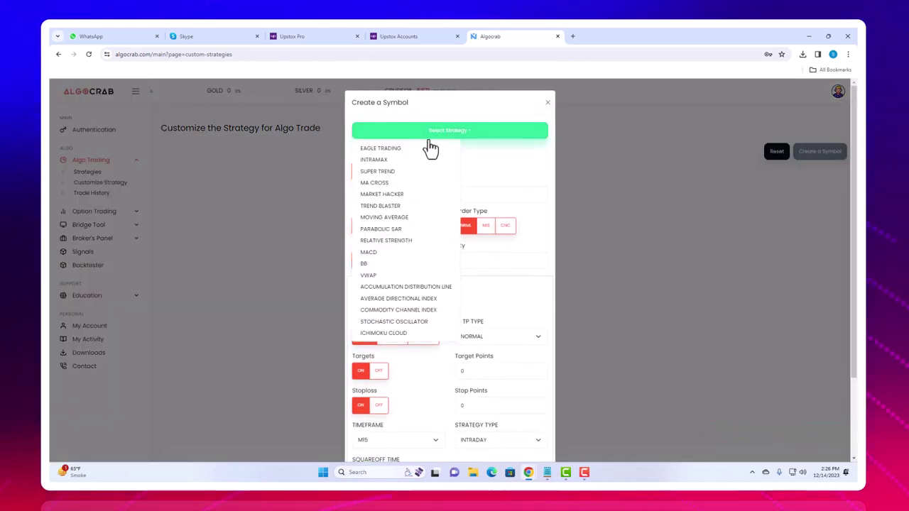
pyautogui.click(377, 172)
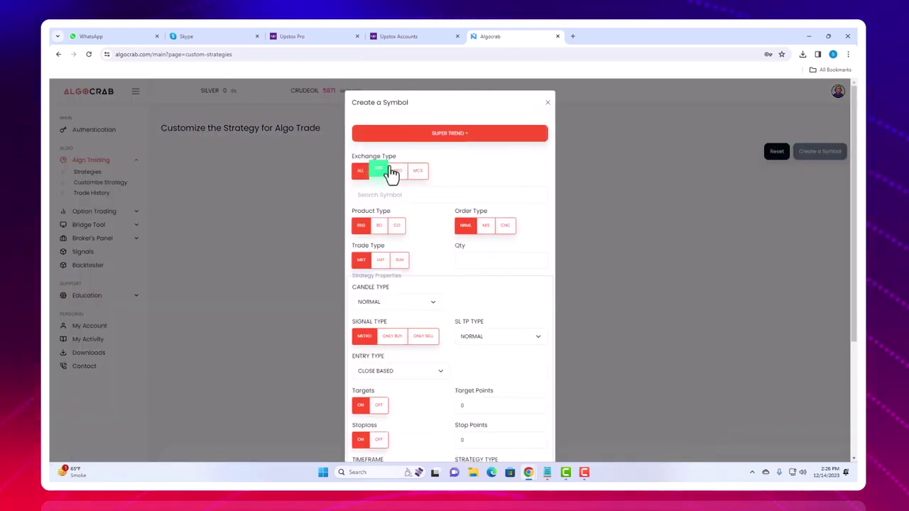
pyautogui.click(377, 194)
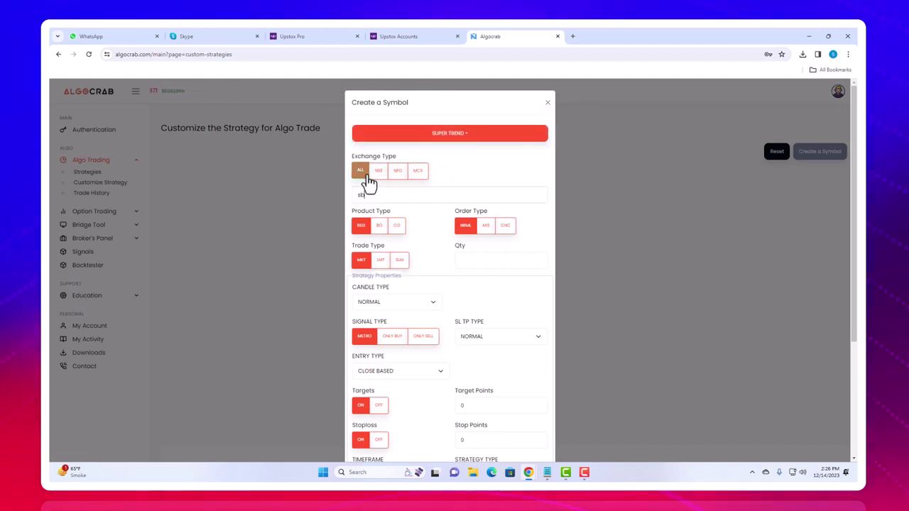
pyautogui.click(374, 173)
pyautogui.click(340, 205)
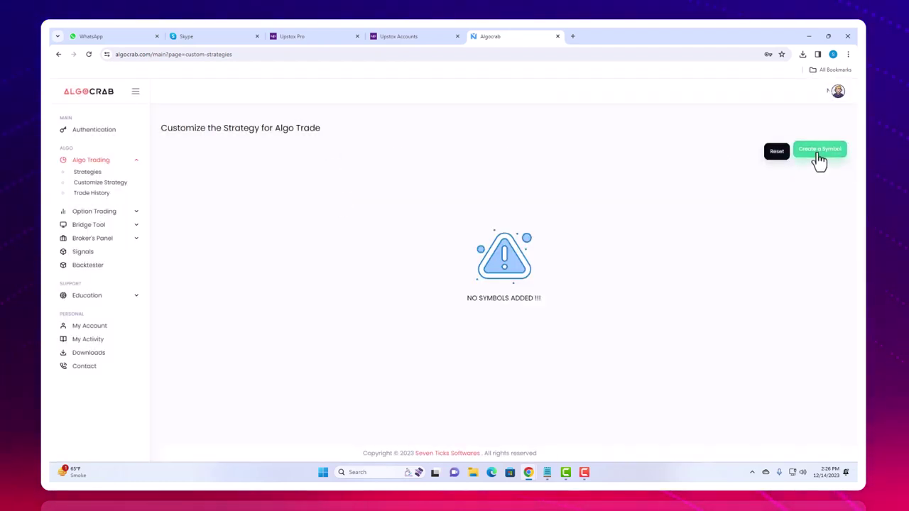
# Step: Reopen the new symbol form, find and choose the NSE symbol SBIN, and set the quantity to 1
pyautogui.click(818, 153)
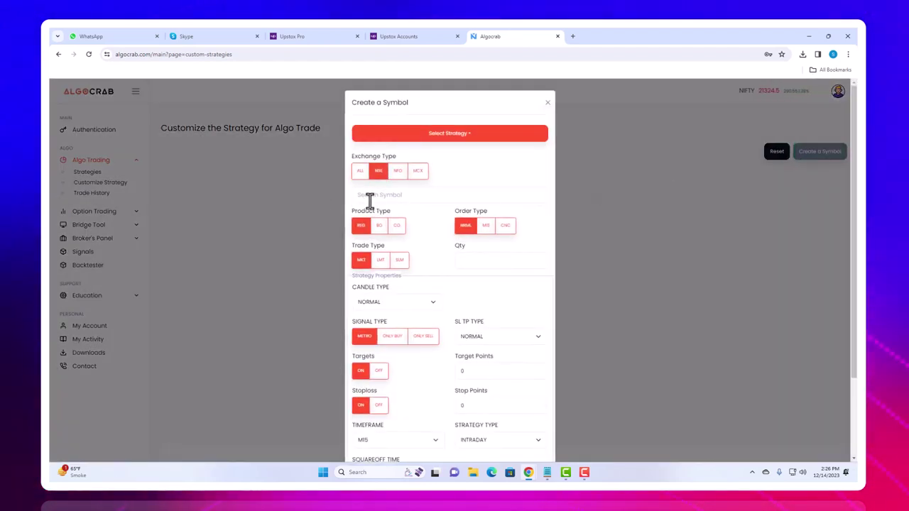
pyautogui.click(369, 196)
pyautogui.write('s')
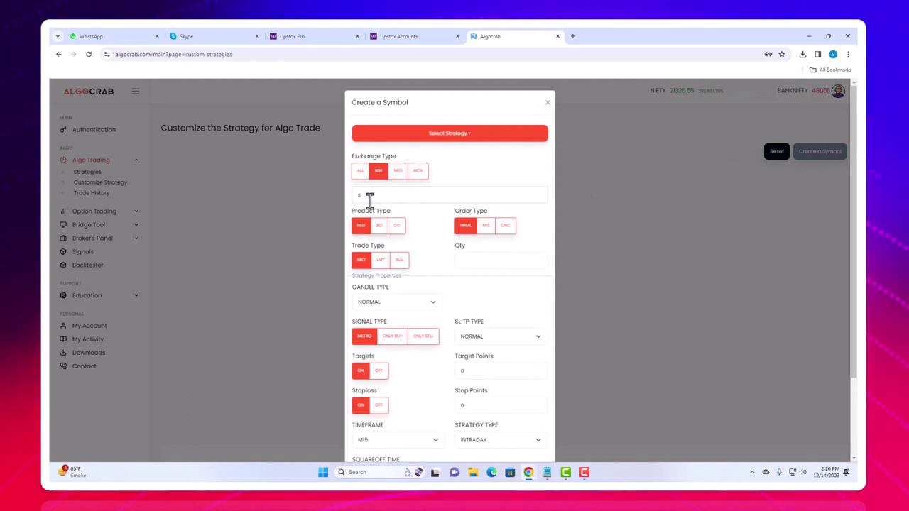
pyautogui.write('bin')
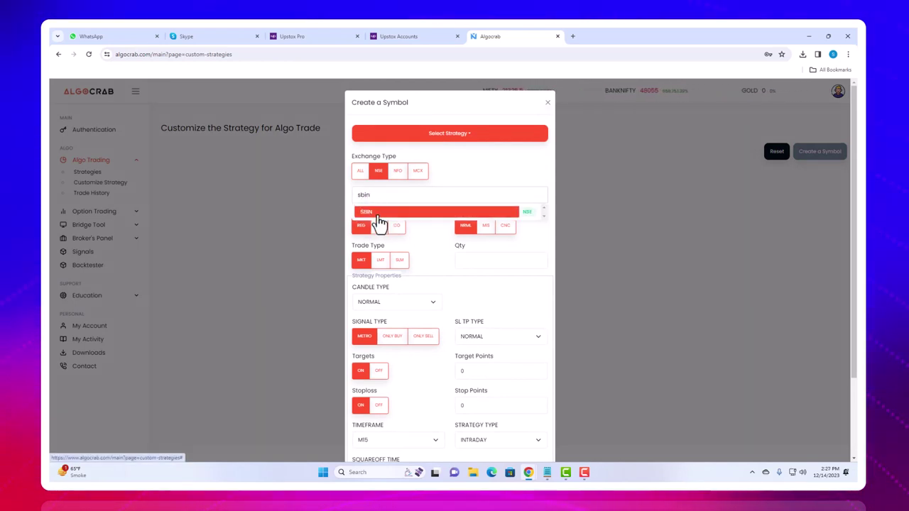
pyautogui.click(376, 214)
pyautogui.click(461, 295)
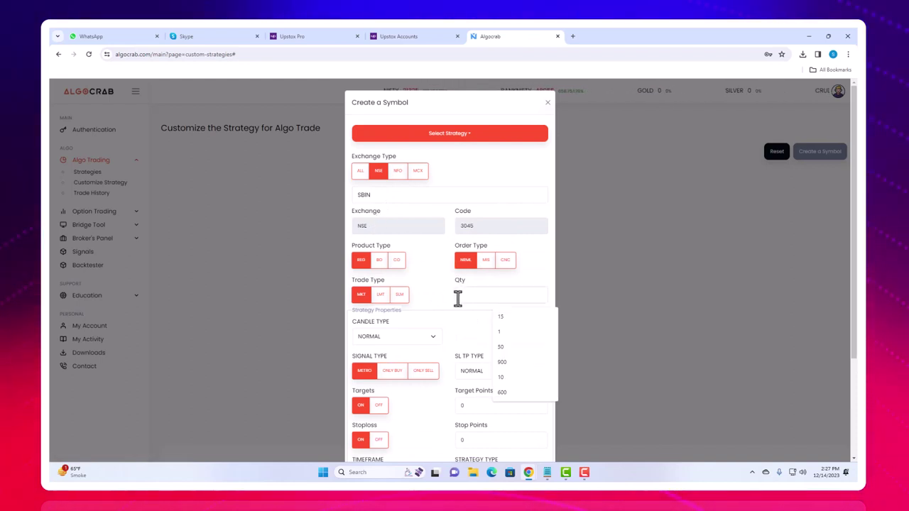
pyautogui.write('1')
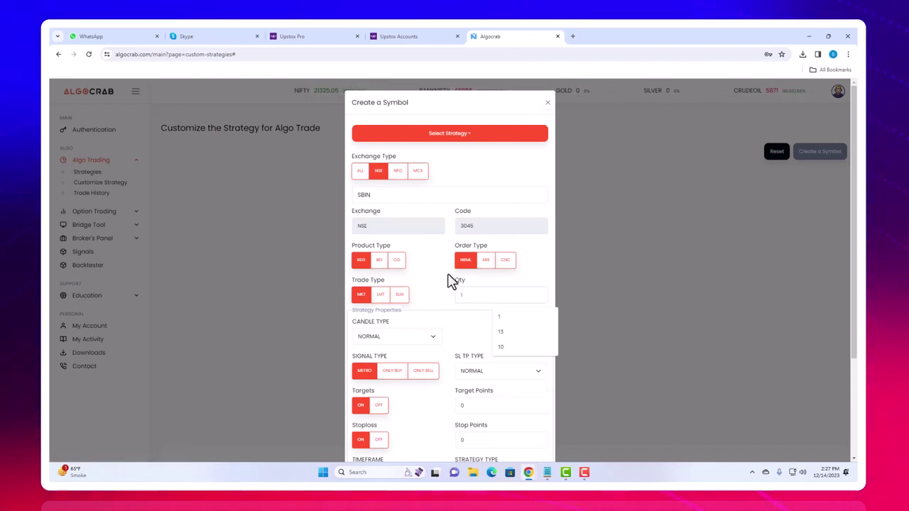
# Step: Set the order type of the new SBIN symbol to MIS
pyautogui.scroll(-2, 444, 270)
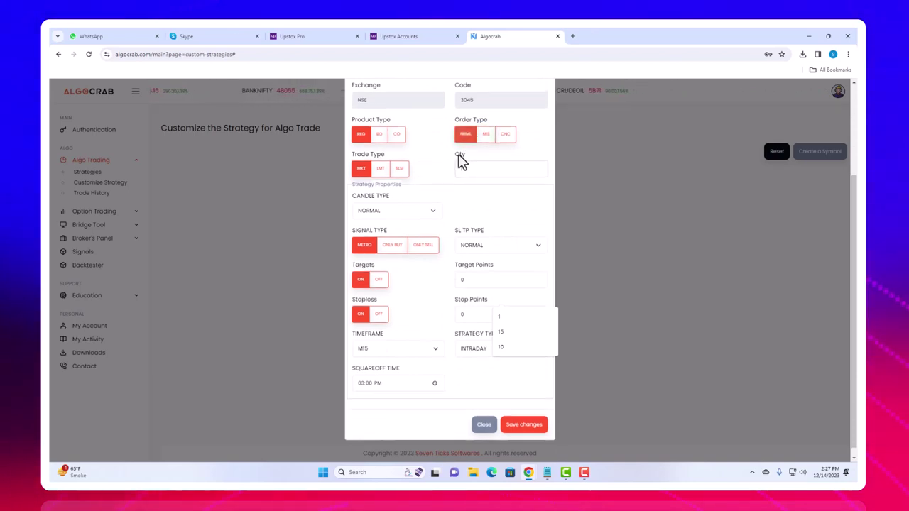
pyautogui.scroll(2, 454, 142)
pyautogui.doubleClick(363, 111)
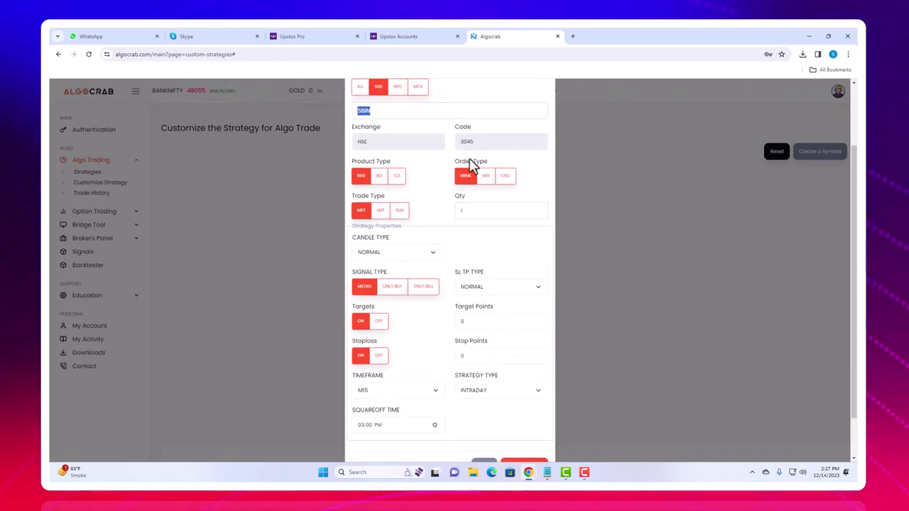
pyautogui.click(486, 176)
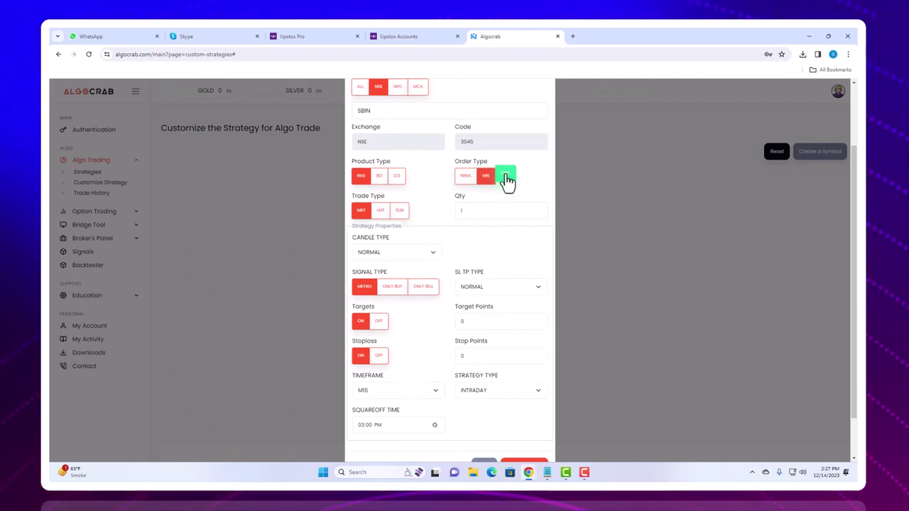
pyautogui.scroll(-1, 537, 263)
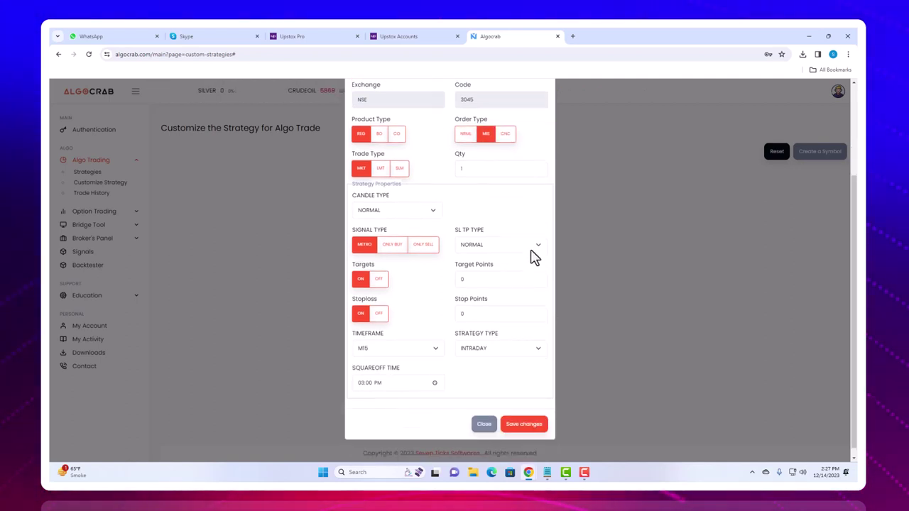
# Step: Review the candle type, SL TP type and signal type options, leaving candle and SL TP at NORMAL and signal at METRO
pyautogui.click(432, 210)
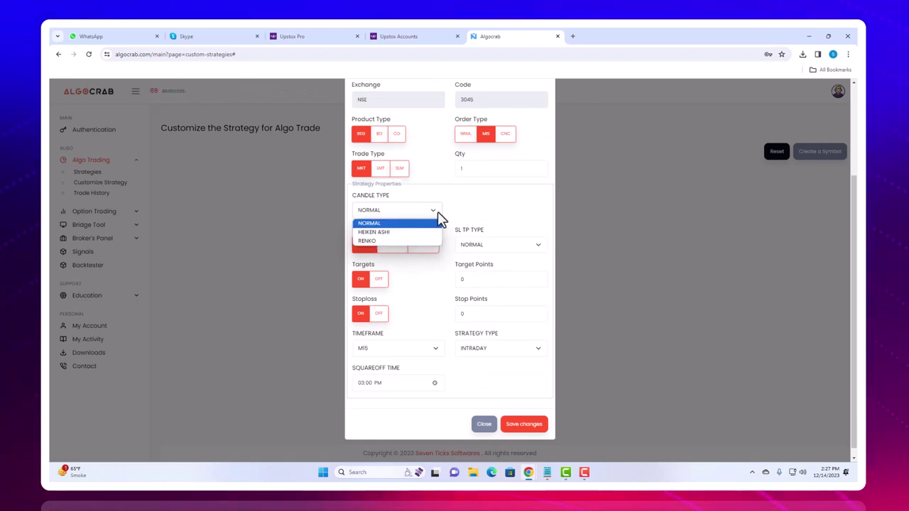
pyautogui.click(426, 222)
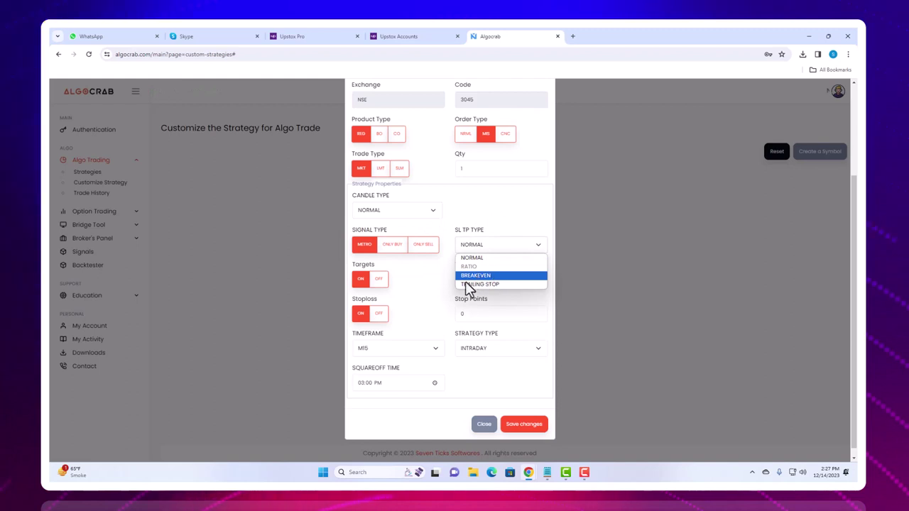
pyautogui.click(521, 224)
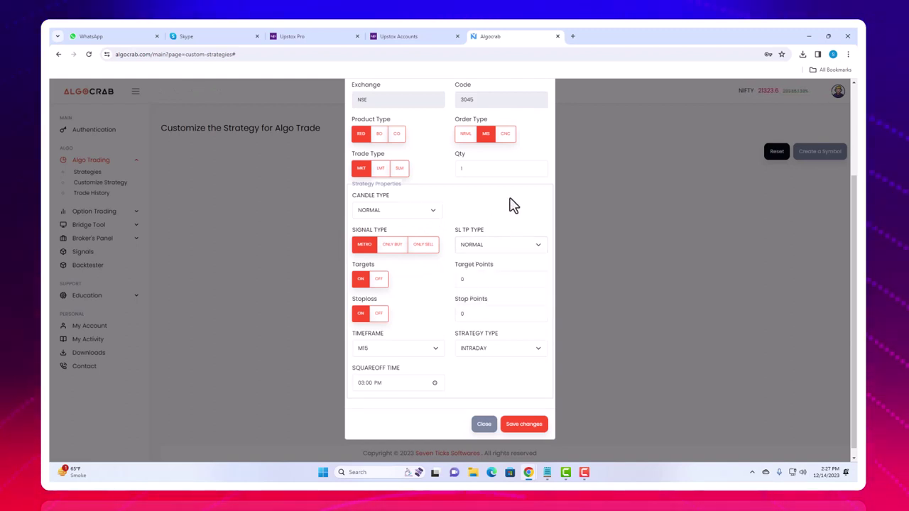
pyautogui.scroll(-1, 512, 205)
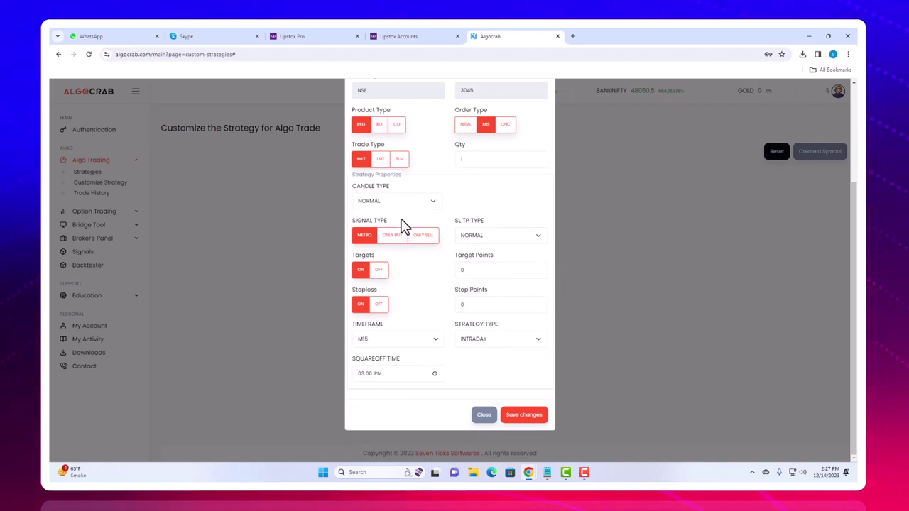
pyautogui.click(395, 240)
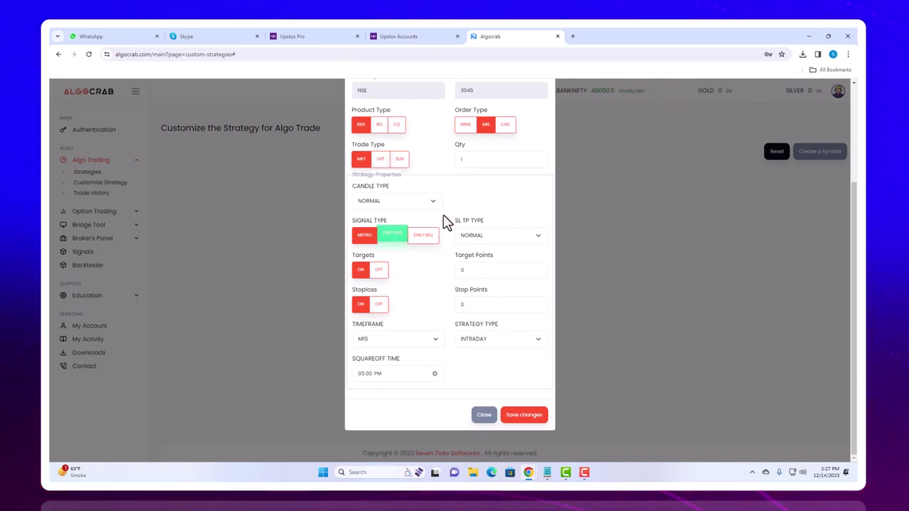
pyautogui.click(364, 240)
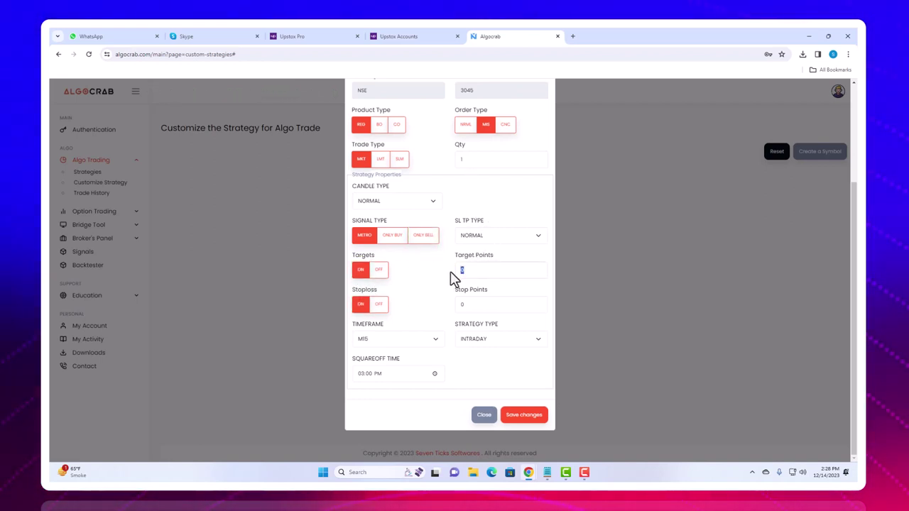
# Step: Set both the target points and the stop points of the new SBIN symbol to 2
pyautogui.write('2')
pyautogui.write('2')
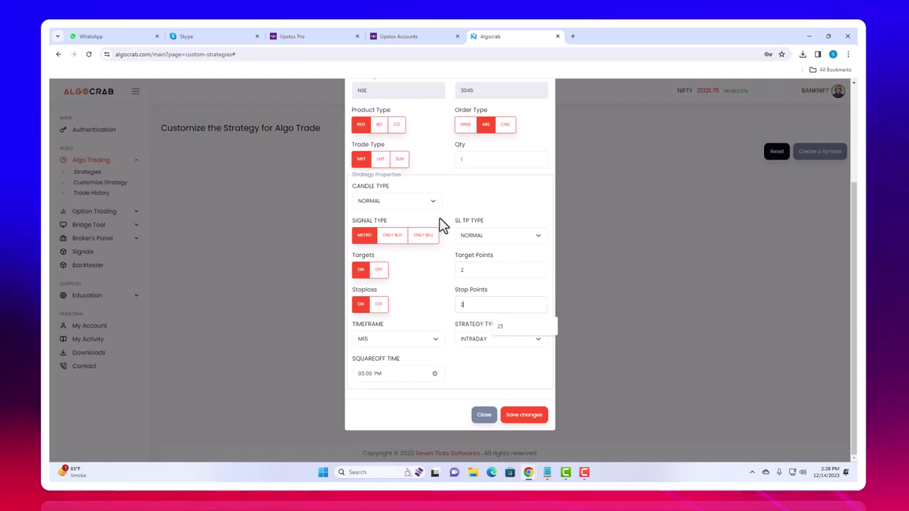
pyautogui.scroll(1, 488, 215)
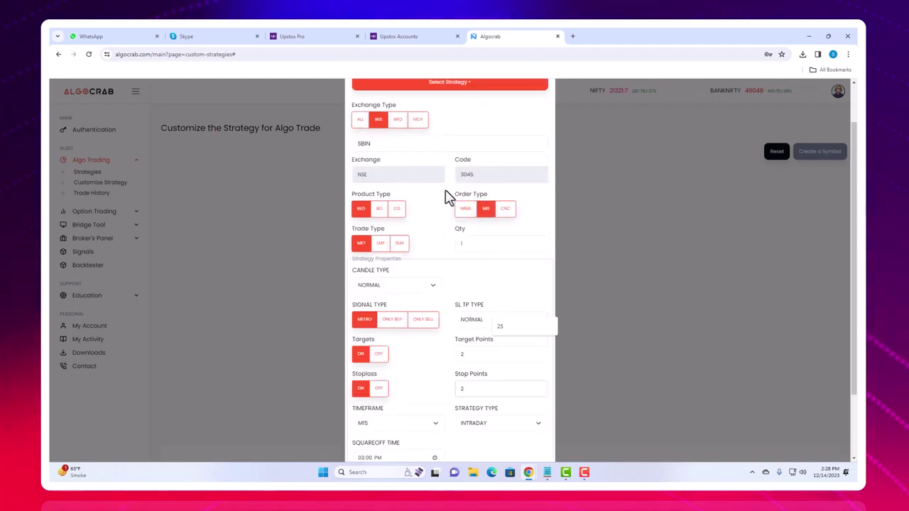
pyautogui.scroll(-1, 440, 254)
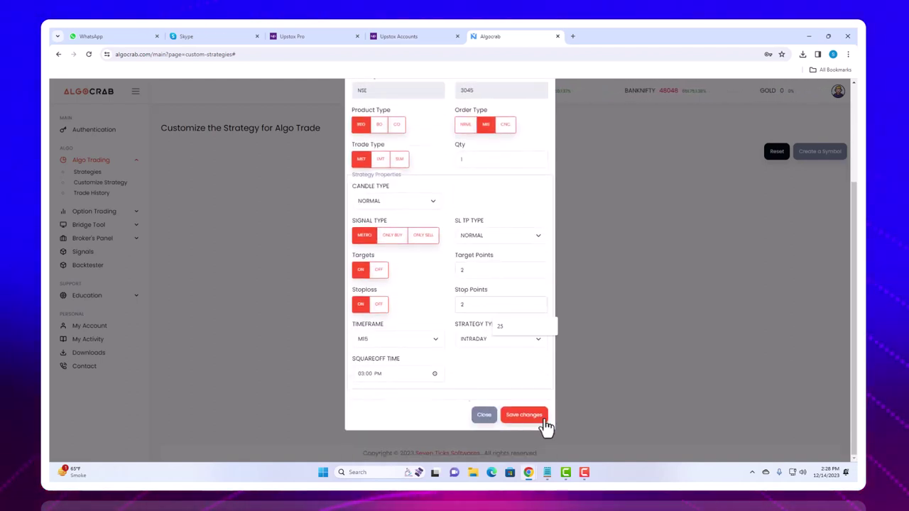
# Step: Review the strategy and order types, keeping INTRADAY and MIS, and set the timeframe to M5 with squareoff at 03:00 PM
pyautogui.click(518, 346)
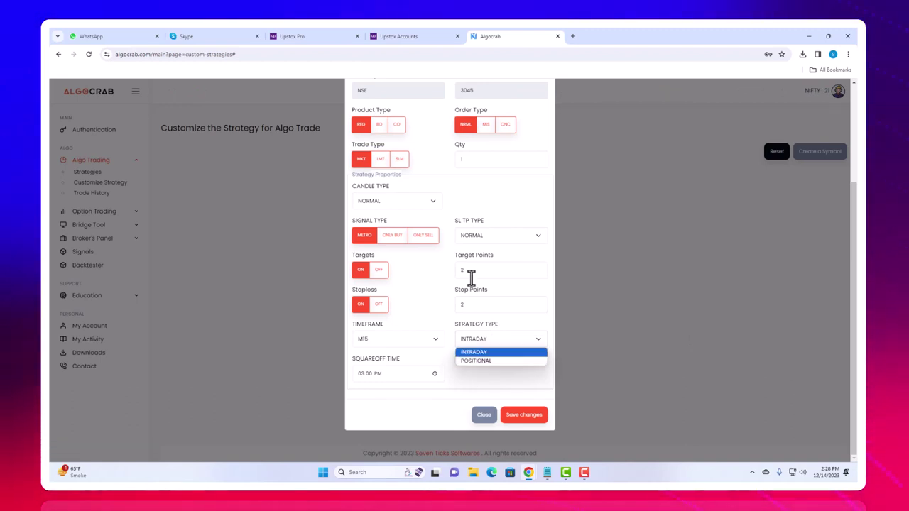
pyautogui.scroll(3, 470, 213)
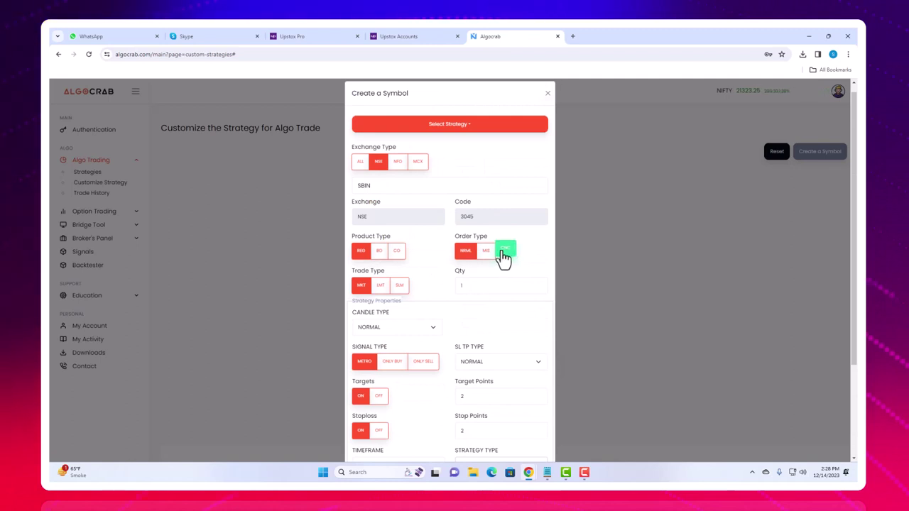
pyautogui.scroll(-3, 500, 290)
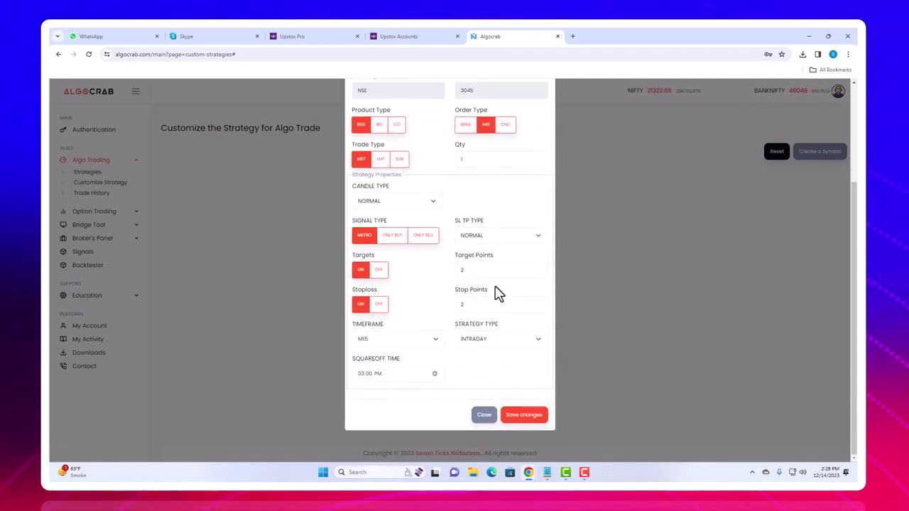
pyautogui.click(380, 344)
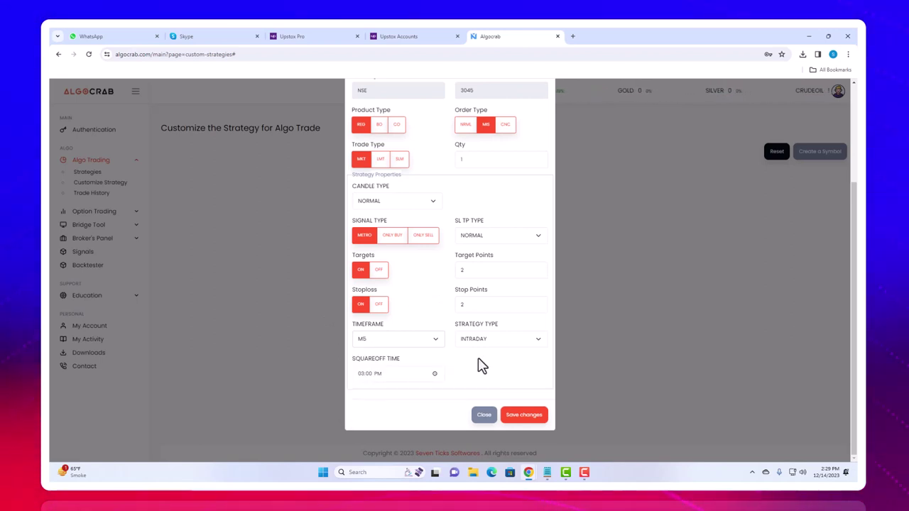
pyautogui.click(360, 375)
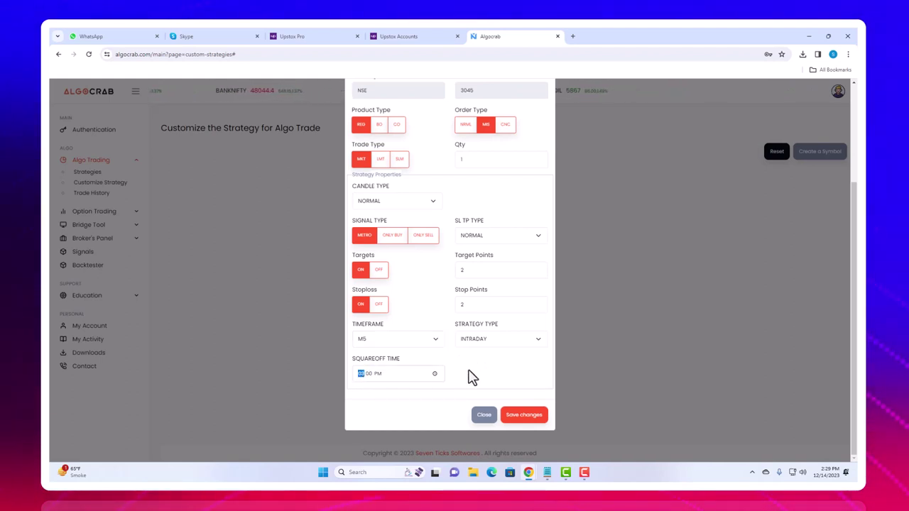
# Step: Apply the Super Trend strategy with an ST period of 10, then save and activate the SBIN symbol
pyautogui.click(521, 409)
pyautogui.click(462, 341)
pyautogui.write('10')
pyautogui.moveTo(369, 379); pyautogui.dragTo(348, 379)
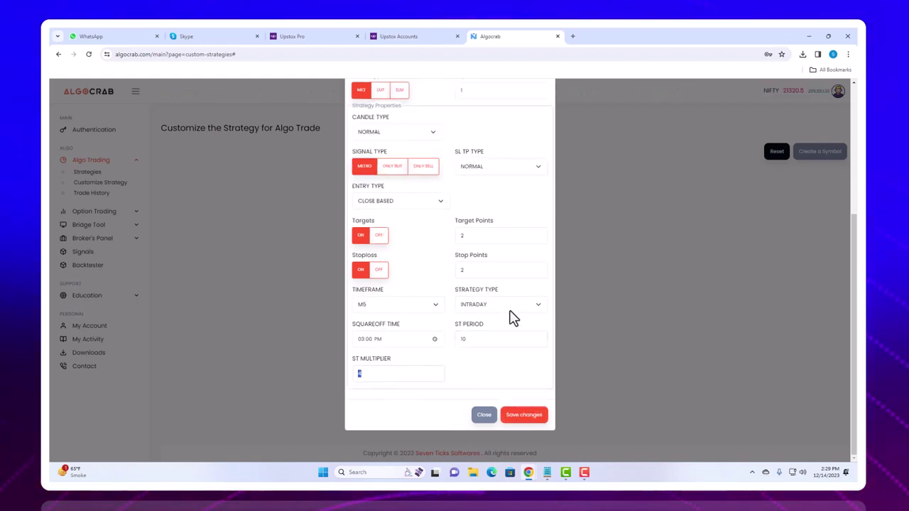
pyautogui.click(527, 419)
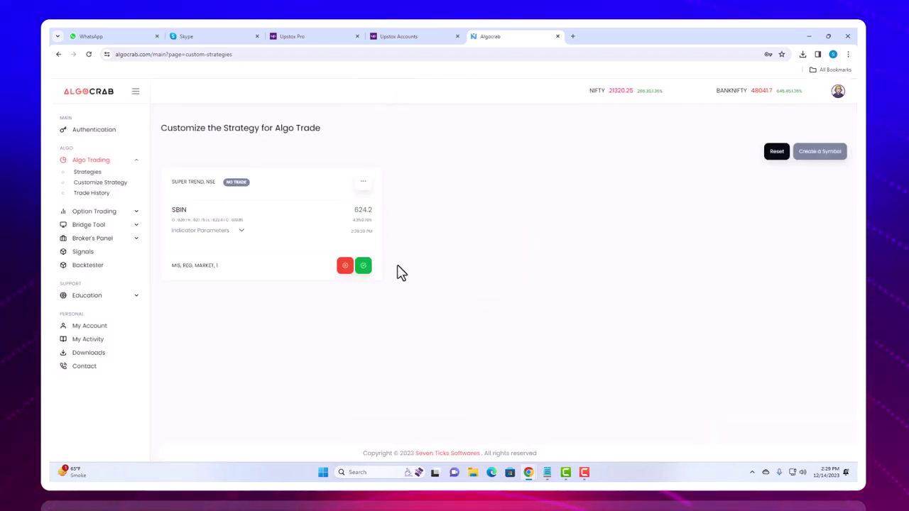
pyautogui.click(346, 265)
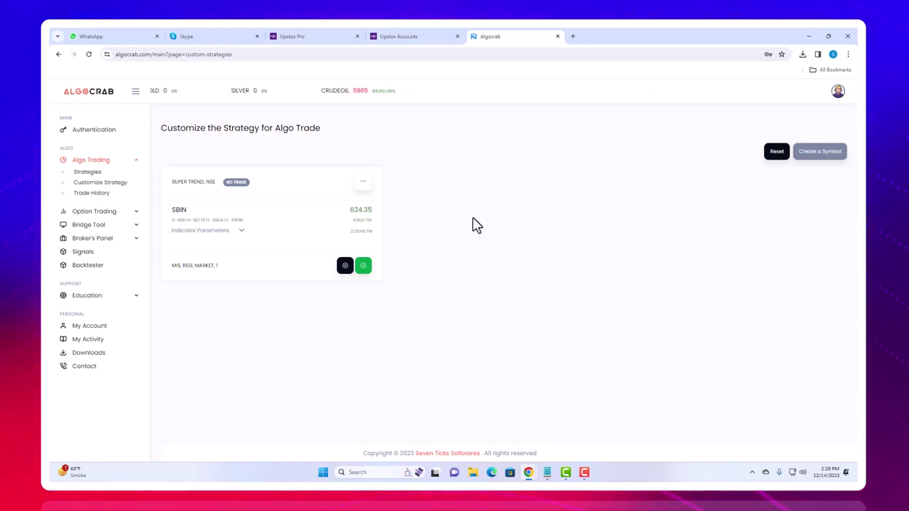
# Step: Open the option strategies and start a new strategy symbol with the Super Trend strategy on NIFTY
pyautogui.click(103, 226)
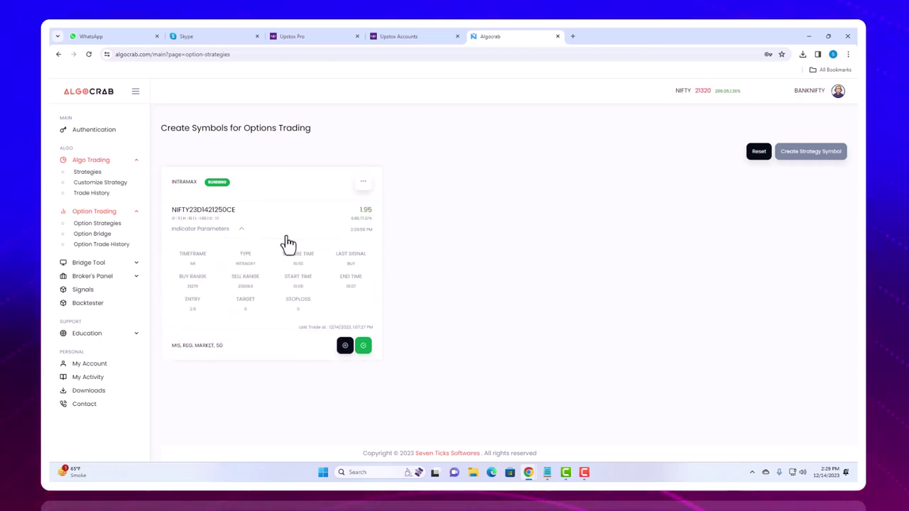
pyautogui.moveTo(169, 263); pyautogui.dragTo(240, 271)
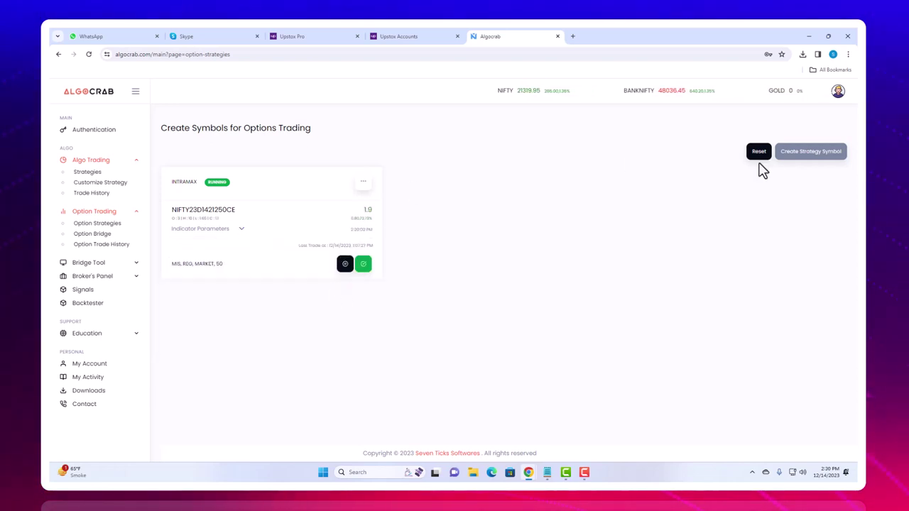
pyautogui.click(810, 154)
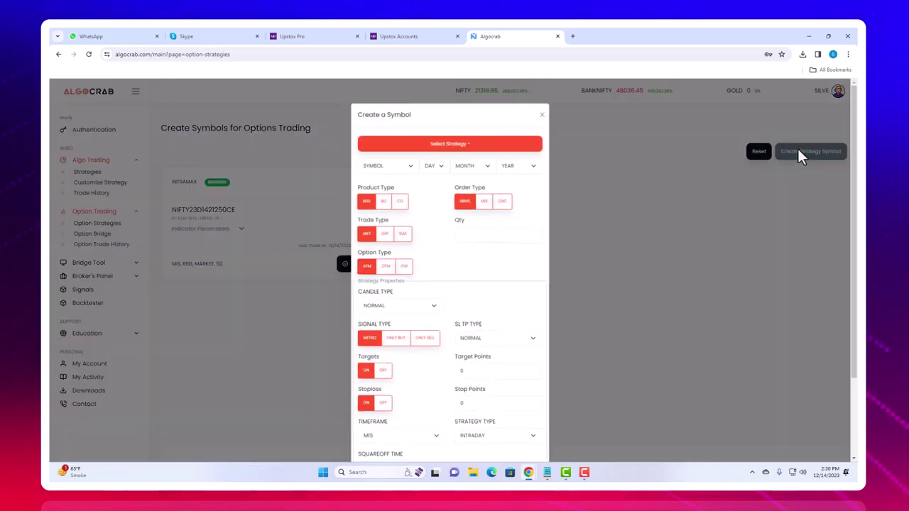
pyautogui.click(464, 137)
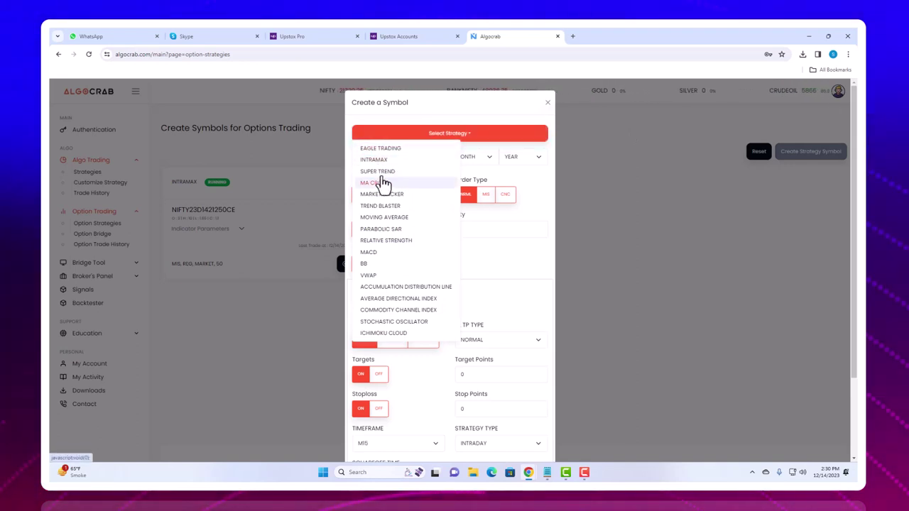
pyautogui.click(377, 173)
pyautogui.click(398, 159)
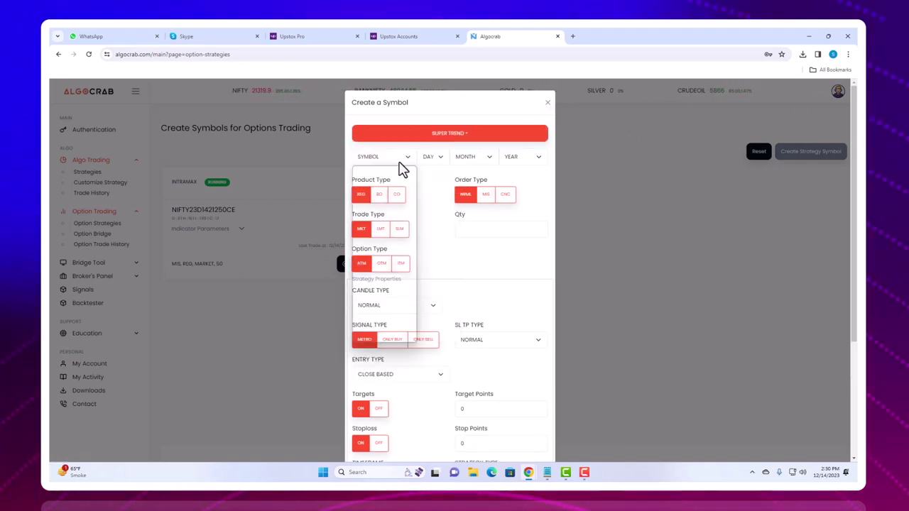
pyautogui.click(371, 187)
# Step: Set the NIFTY option symbol's expiry date to 14 DEC 23
pyautogui.click(434, 160)
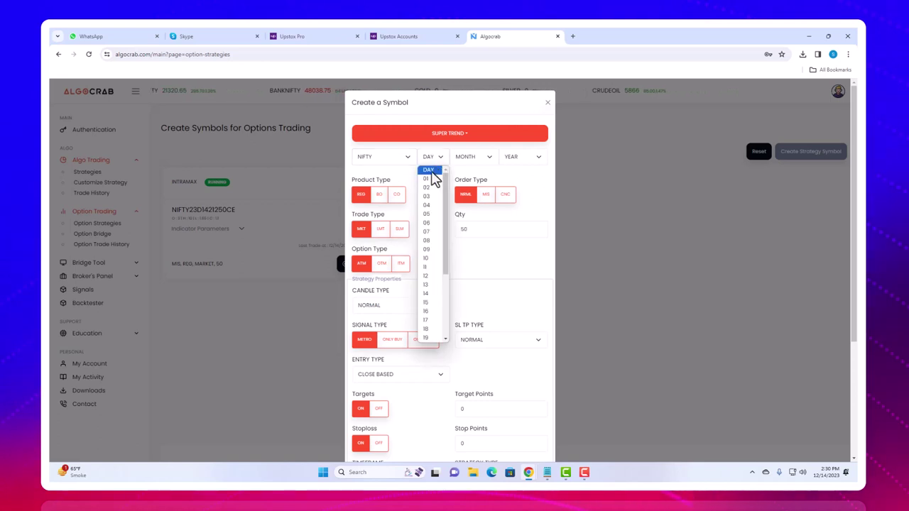
pyautogui.click(429, 294)
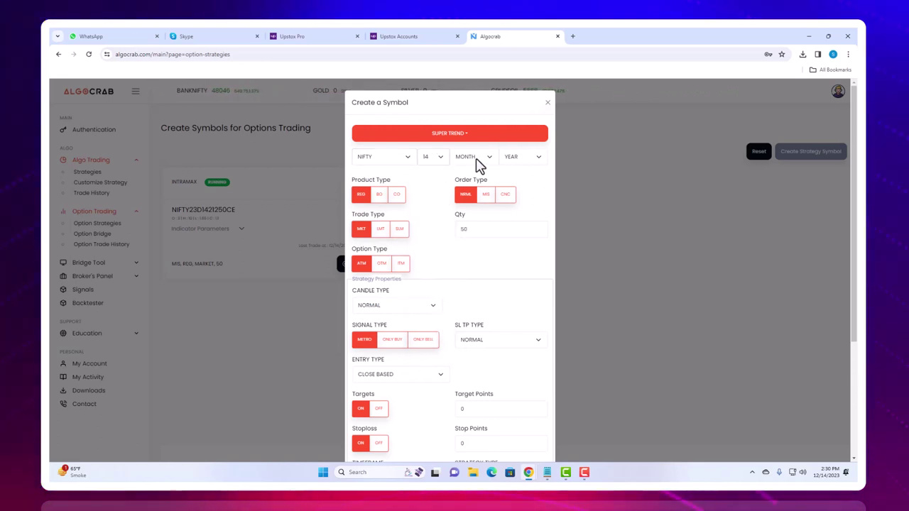
pyautogui.click(467, 157)
pyautogui.click(473, 275)
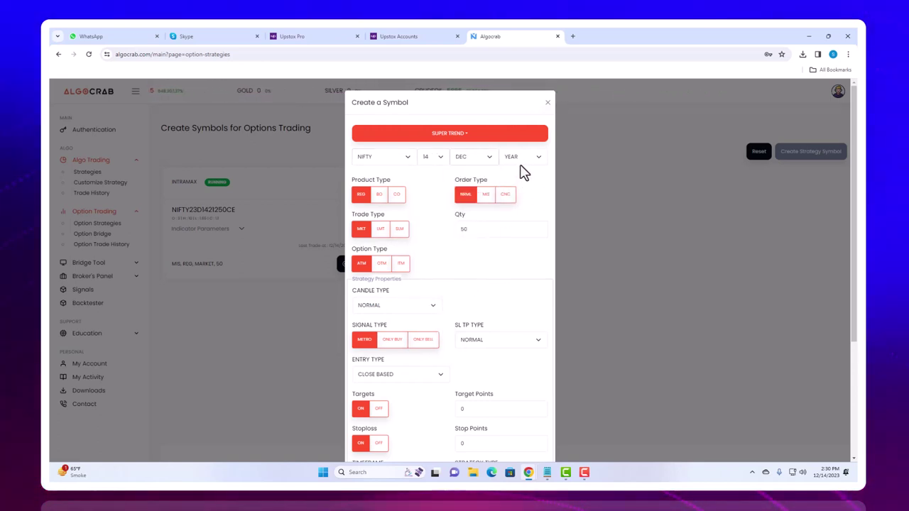
pyautogui.click(522, 160)
pyautogui.click(518, 180)
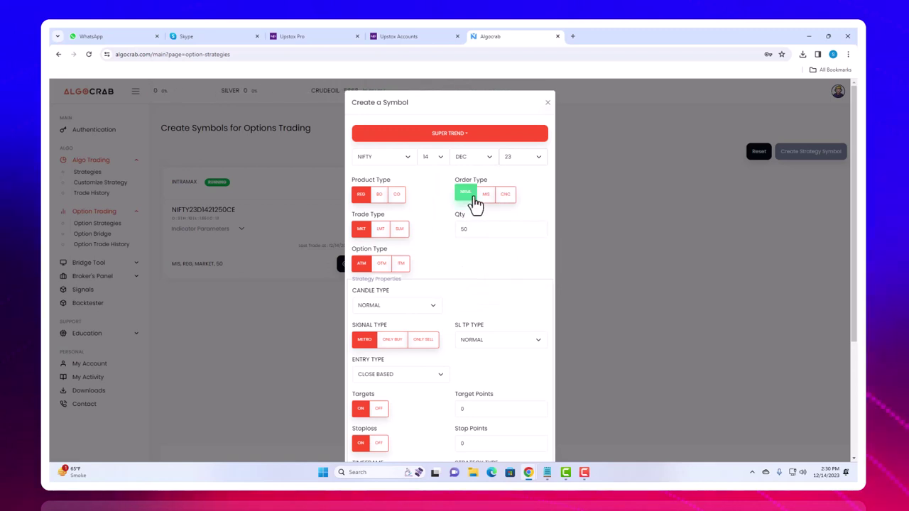
# Step: Set the NIFTY option symbol's order type to MIS and its target points and stop points to 25
pyautogui.scroll(-4, 506, 162)
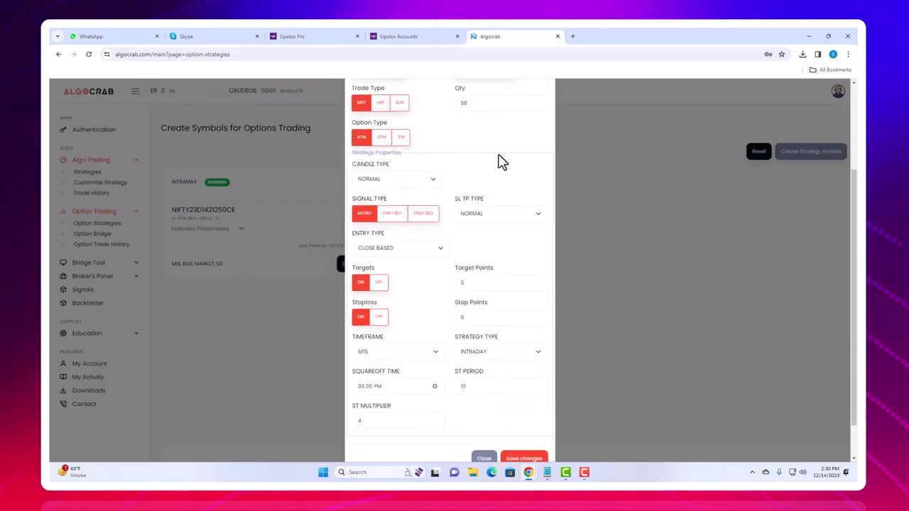
pyautogui.scroll(2, 502, 162)
pyautogui.scroll(-3, 471, 185)
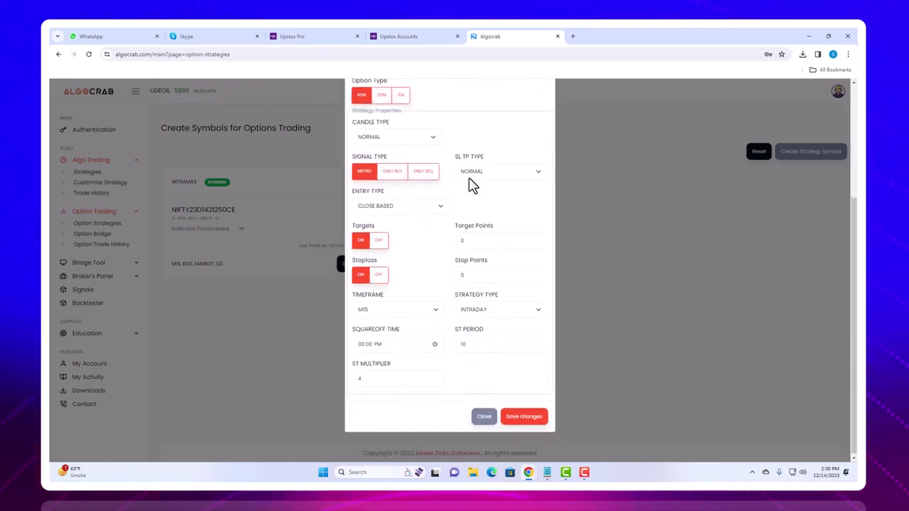
pyautogui.moveTo(473, 241); pyautogui.dragTo(445, 249)
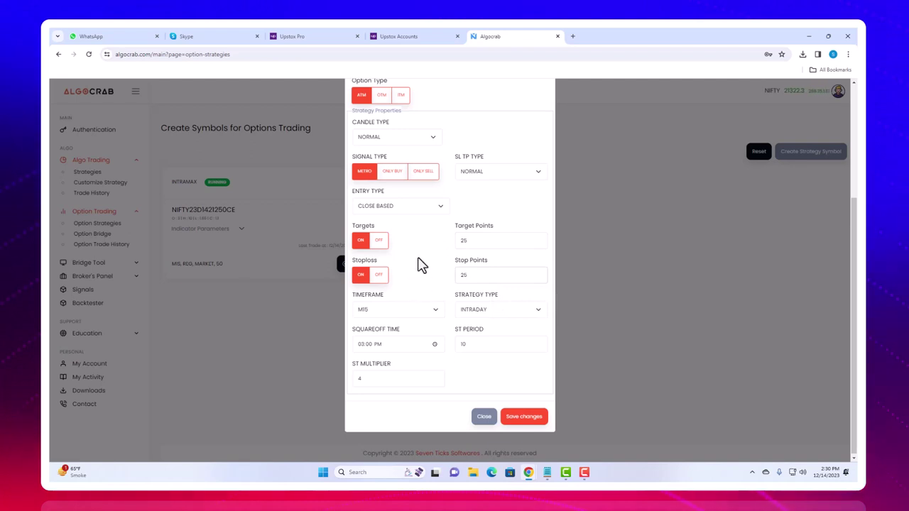
# Step: Set the timeframe to M3, then save and activate the NIFTY Super Trend option symbol
pyautogui.click(426, 311)
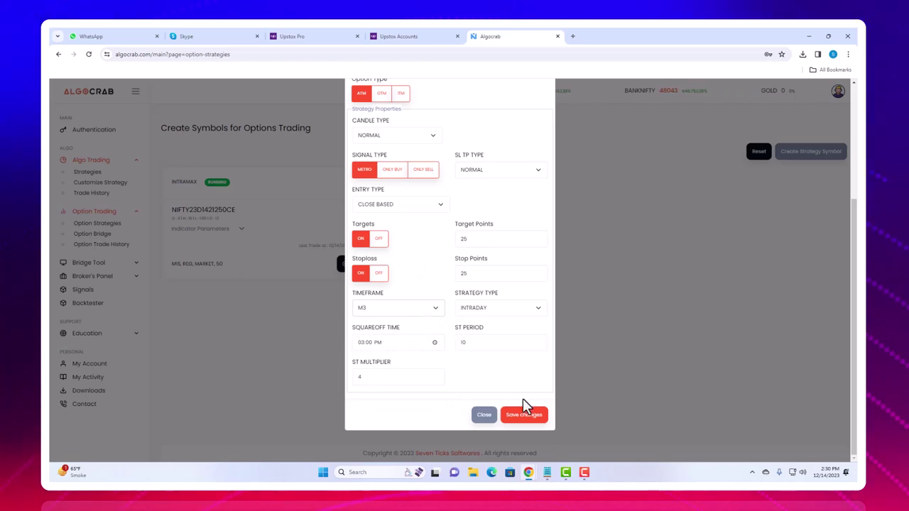
pyautogui.press('Return')
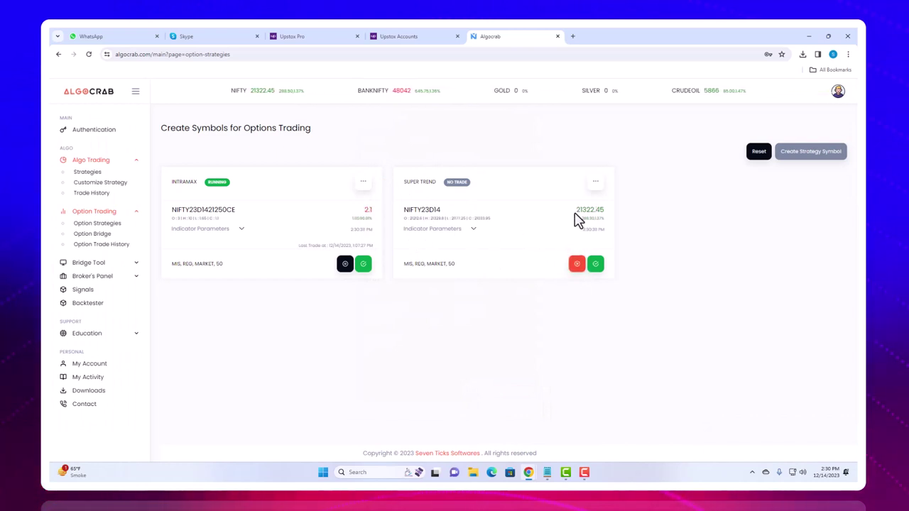
pyautogui.click(580, 263)
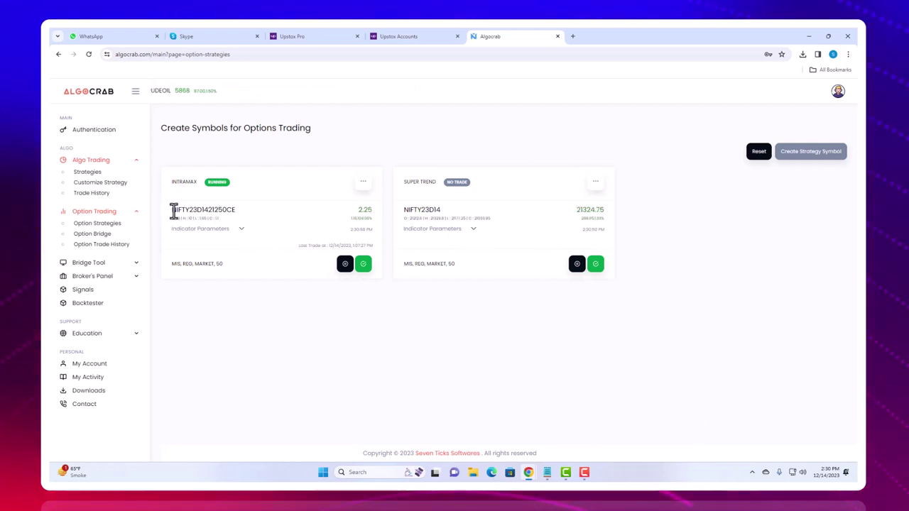
# Step: Examine the INTRAMAX option symbol NIFTY23D1421250CE and its entry in the option trade history
pyautogui.moveTo(173, 209); pyautogui.dragTo(213, 208)
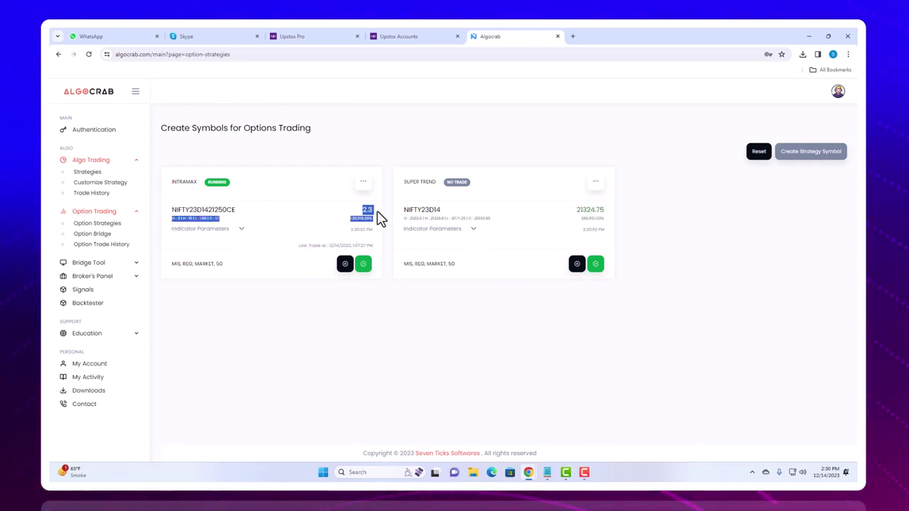
pyautogui.click(238, 232)
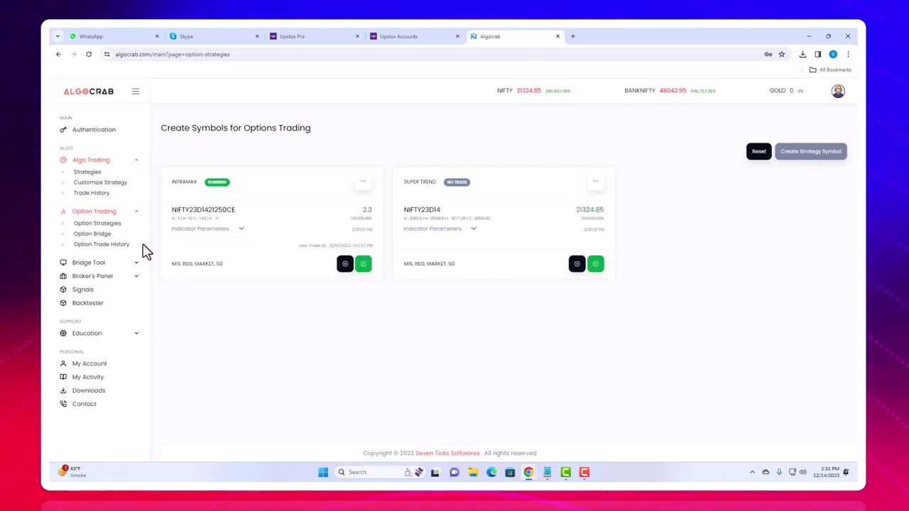
pyautogui.click(113, 246)
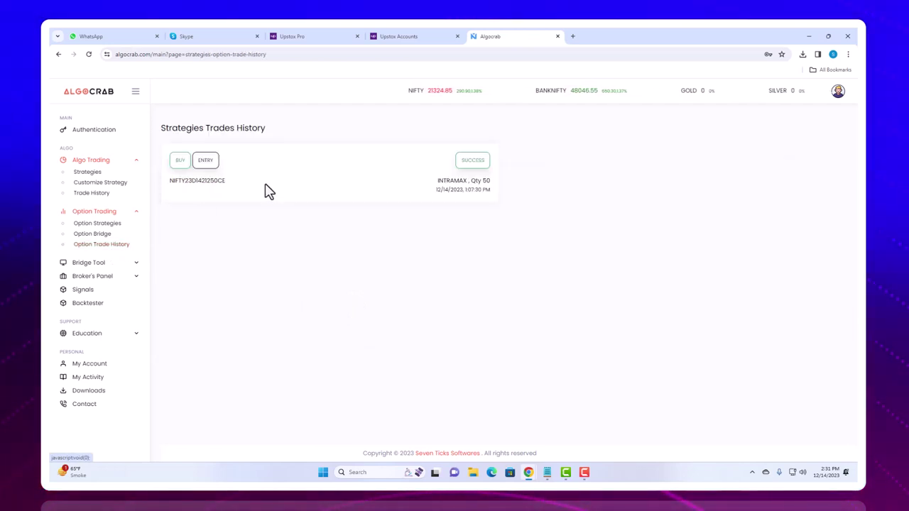
pyautogui.moveTo(169, 180); pyautogui.dragTo(237, 188)
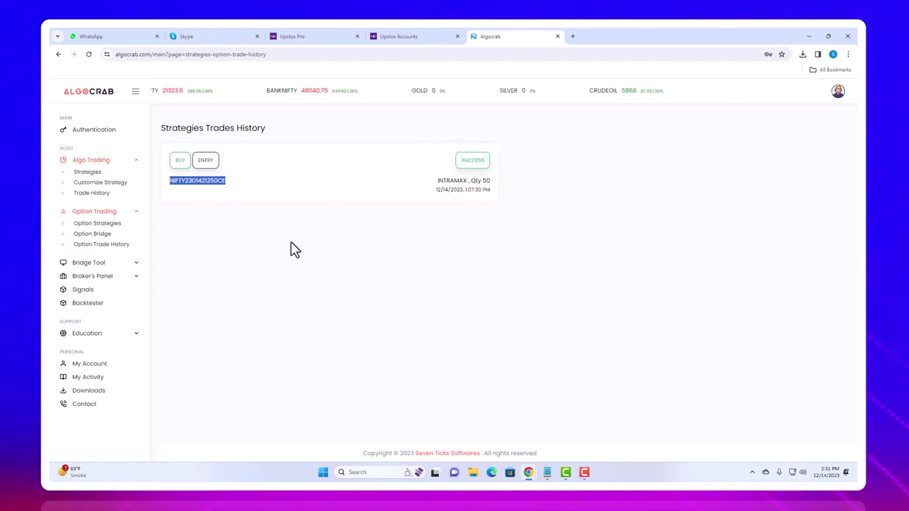
# Step: Check the broker's order book and the reason for the NIFTY23D1421250CE order's status
pyautogui.click(90, 280)
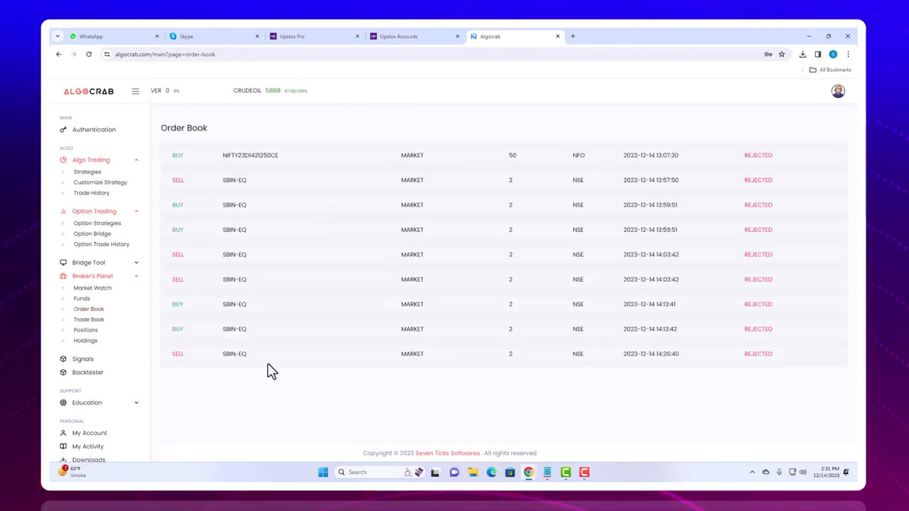
pyautogui.moveTo(759, 163)
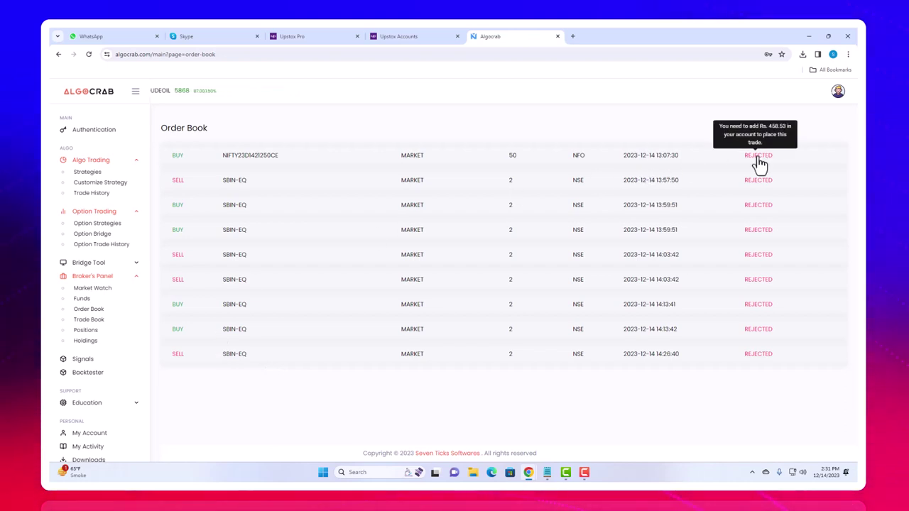
# Step: Review the broker account's positions and holdings, and open the market watch
pyautogui.click(88, 332)
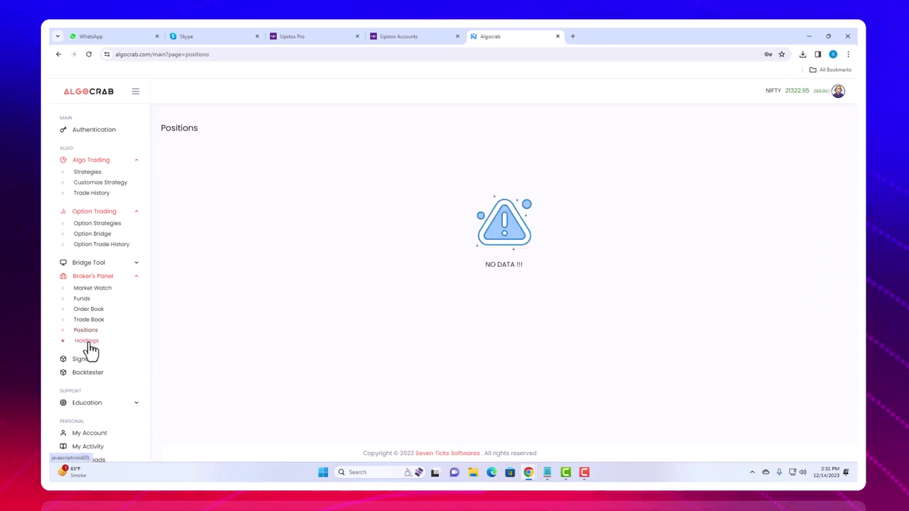
pyautogui.click(86, 342)
pyautogui.moveTo(167, 178); pyautogui.dragTo(586, 170)
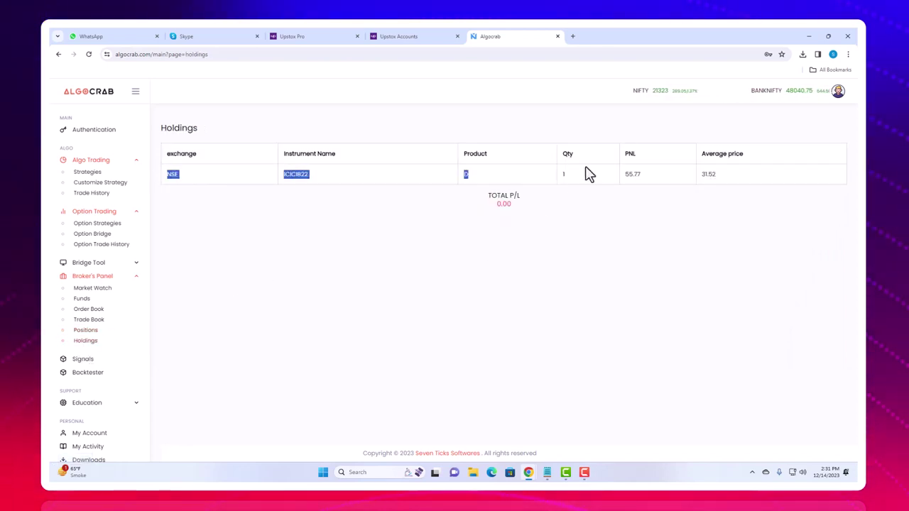
pyautogui.click(93, 288)
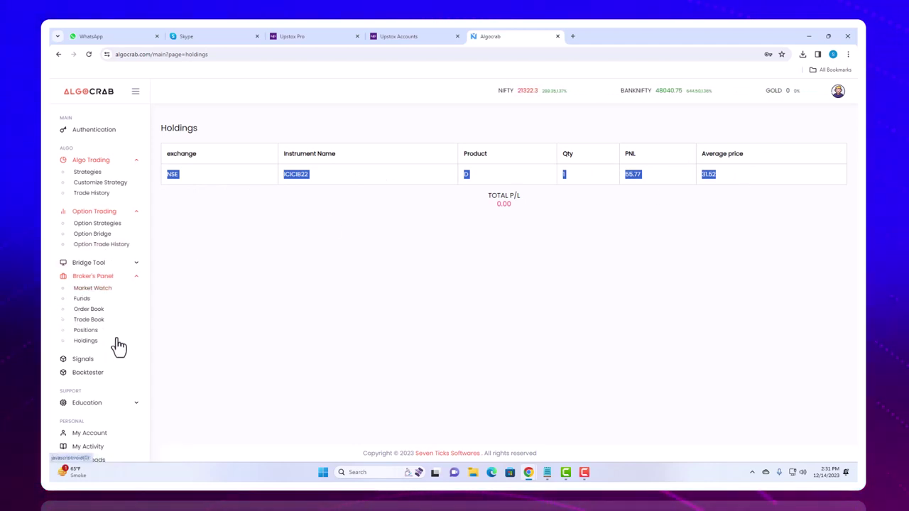
# Step: Open the algo trading strategies page and look through the available strategies, their prices and plans
pyautogui.click(117, 304)
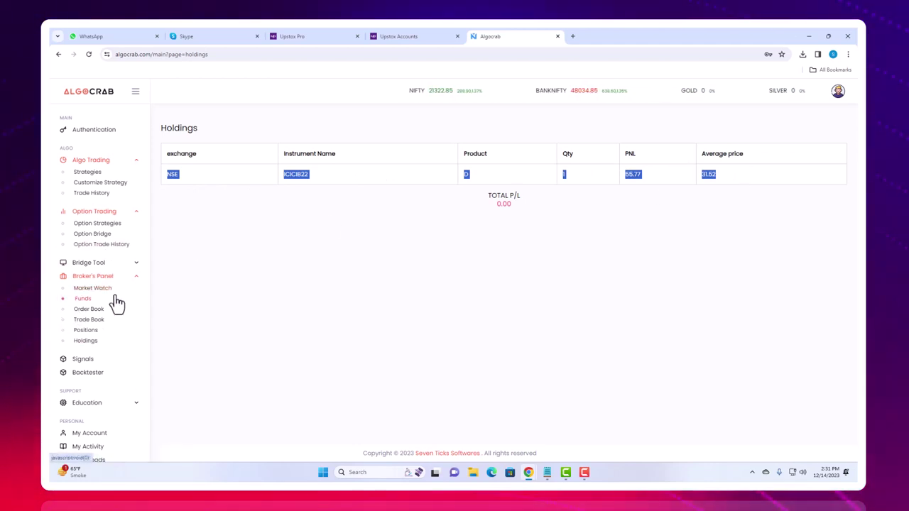
pyautogui.click(88, 173)
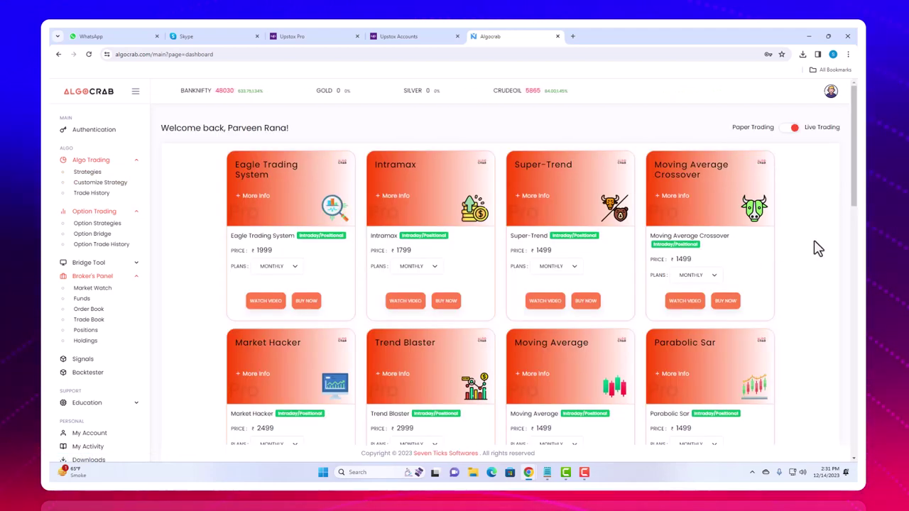
pyautogui.scroll(-2, 816, 248)
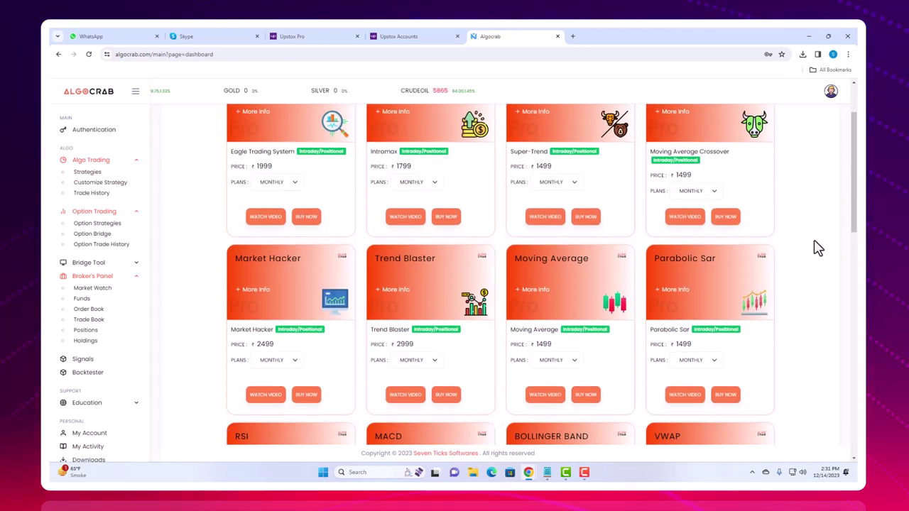
pyautogui.scroll(-2, 816, 248)
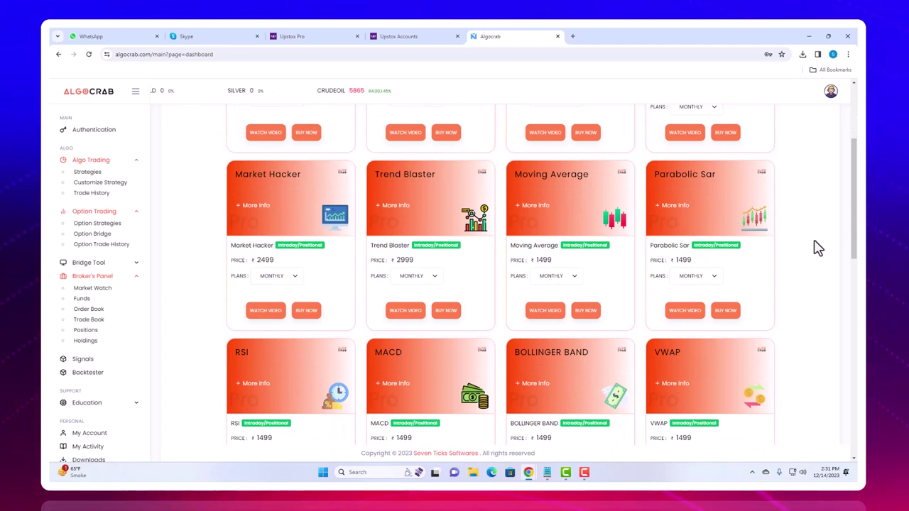
pyautogui.scroll(-3, 817, 248)
pyautogui.scroll(-2, 816, 247)
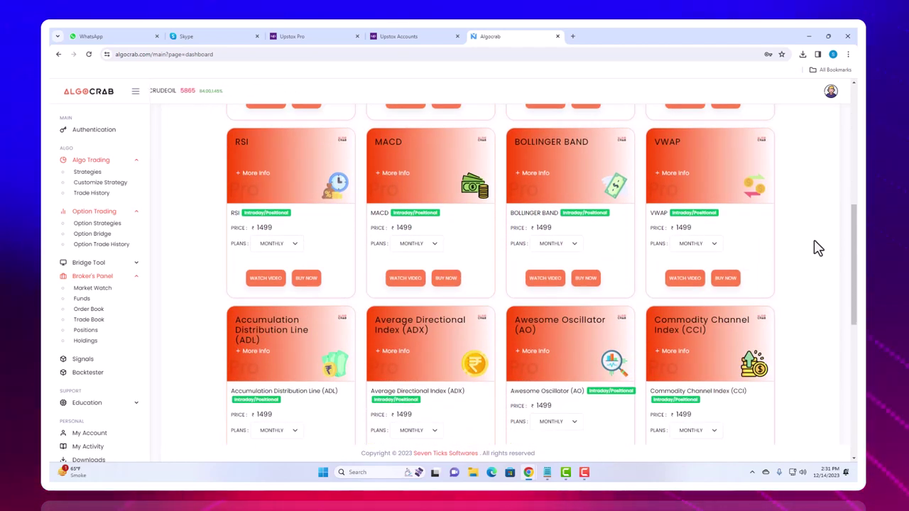
pyautogui.scroll(-6, 817, 248)
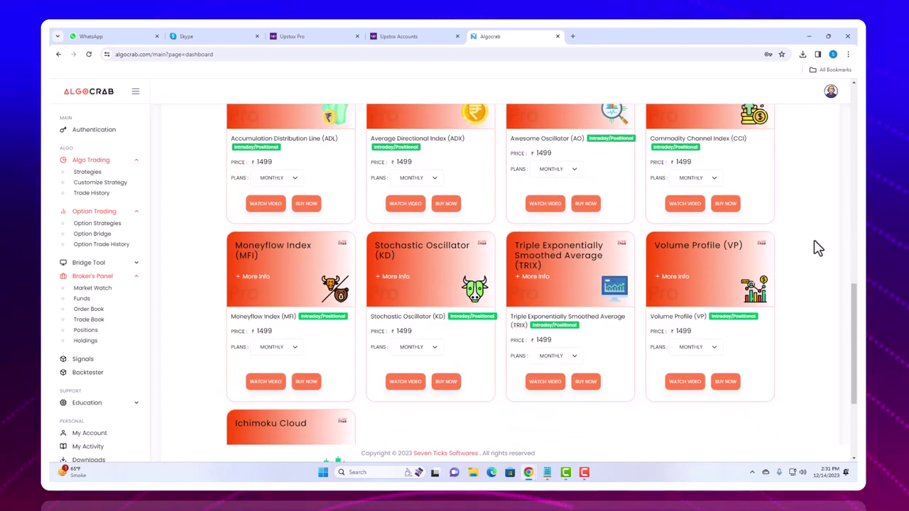
pyautogui.scroll(-1, 817, 247)
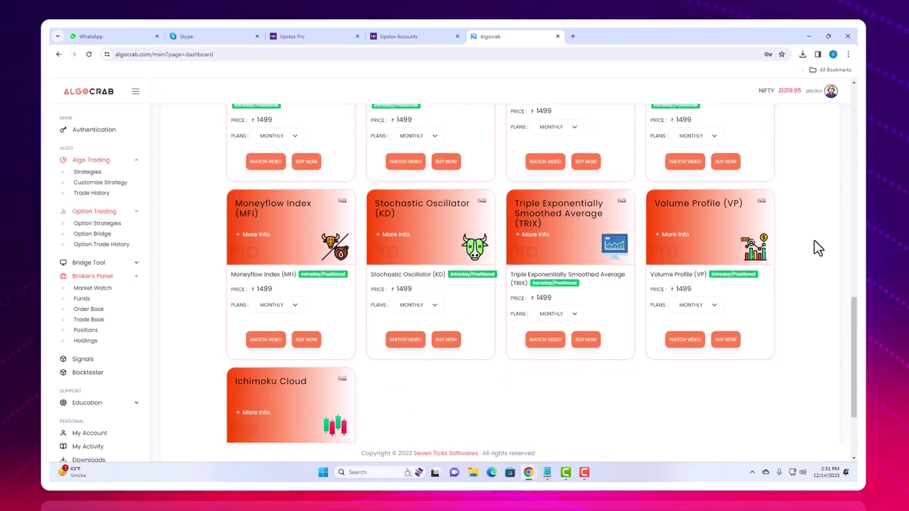
pyautogui.scroll(3, 791, 235)
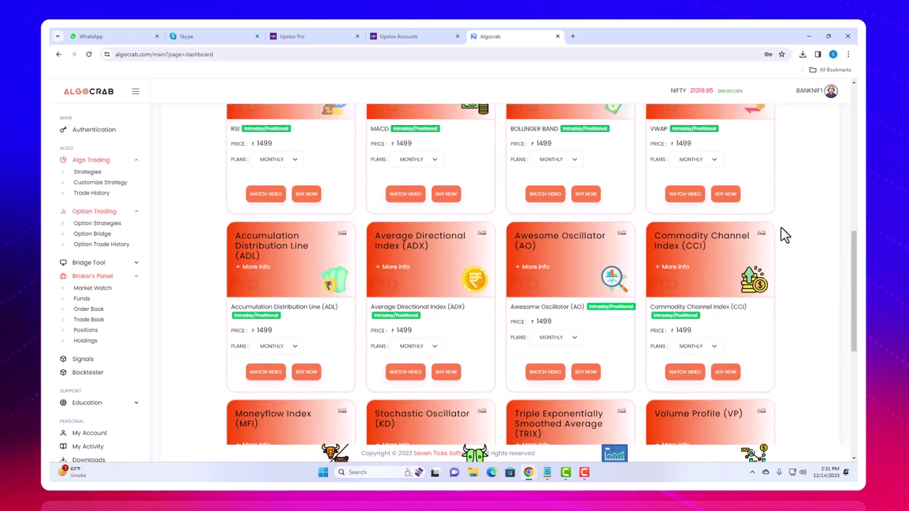
pyautogui.scroll(2, 483, 217)
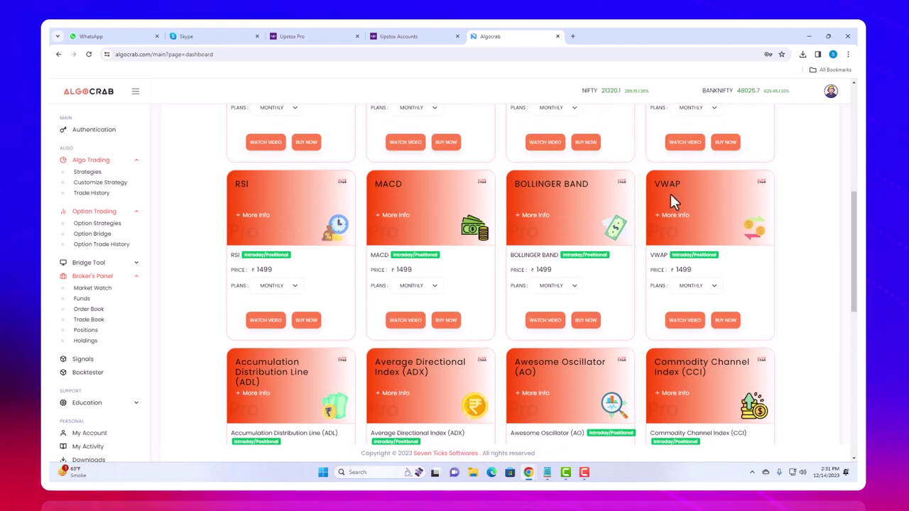
pyautogui.scroll(3, 544, 210)
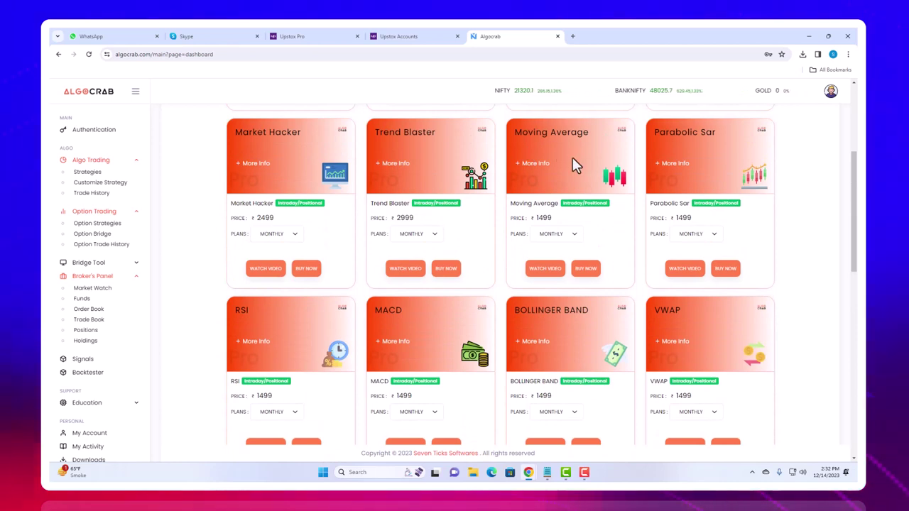
pyautogui.scroll(2, 575, 165)
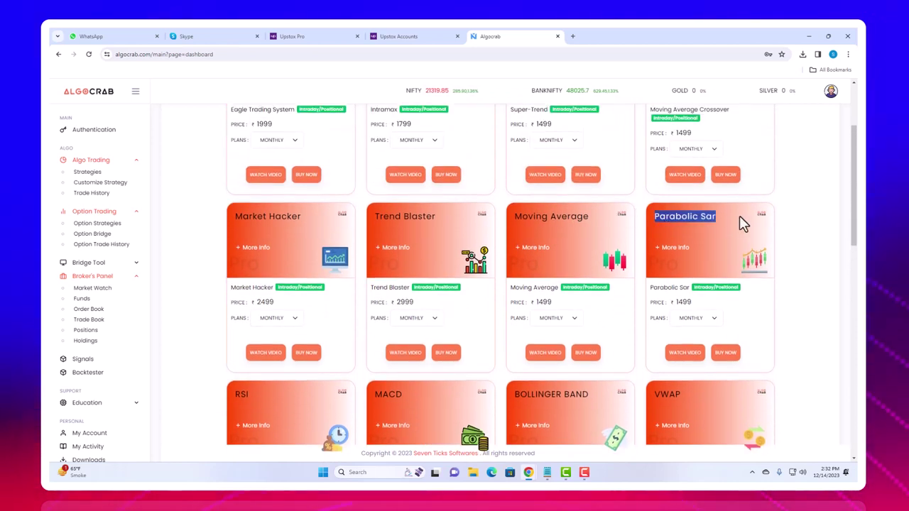
pyautogui.scroll(3, 490, 265)
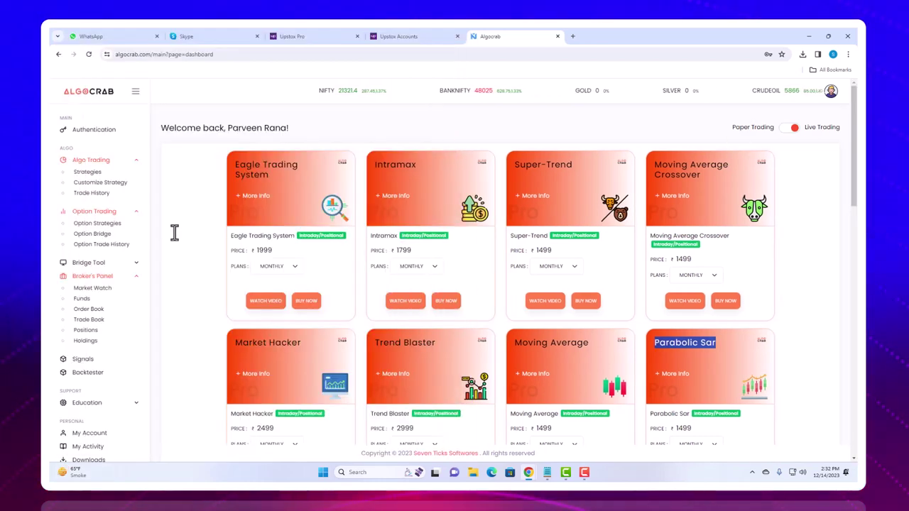
# Step: Delete the existing Super Trend NIFTY 50 symbol from the strategies backtester
pyautogui.click(91, 373)
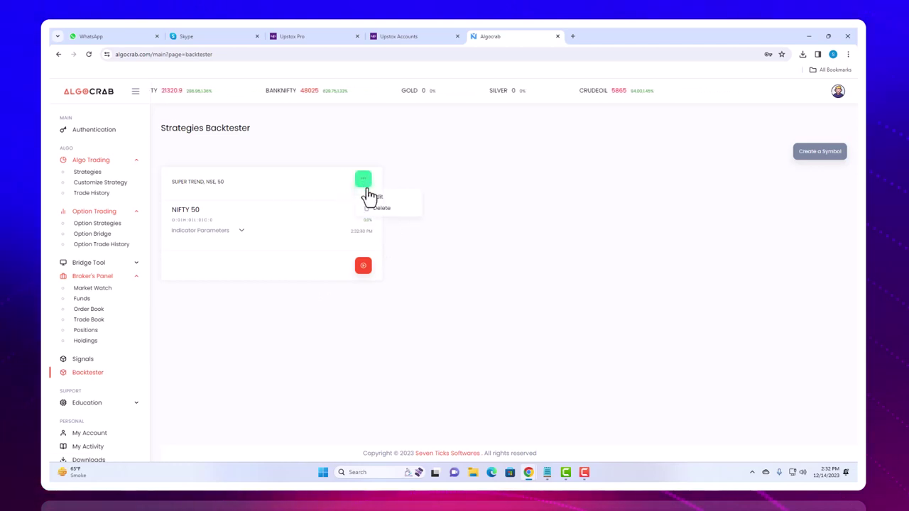
pyautogui.click(489, 109)
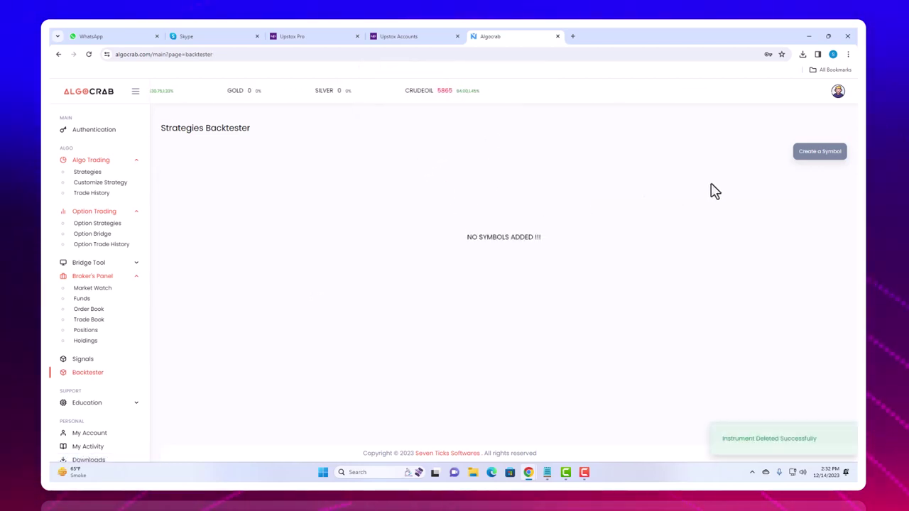
# Step: Start a new backtest symbol with the SUPER TREND strategy on the NSE exchange and choose SBIN as the instrument
pyautogui.click(809, 154)
pyautogui.click(441, 142)
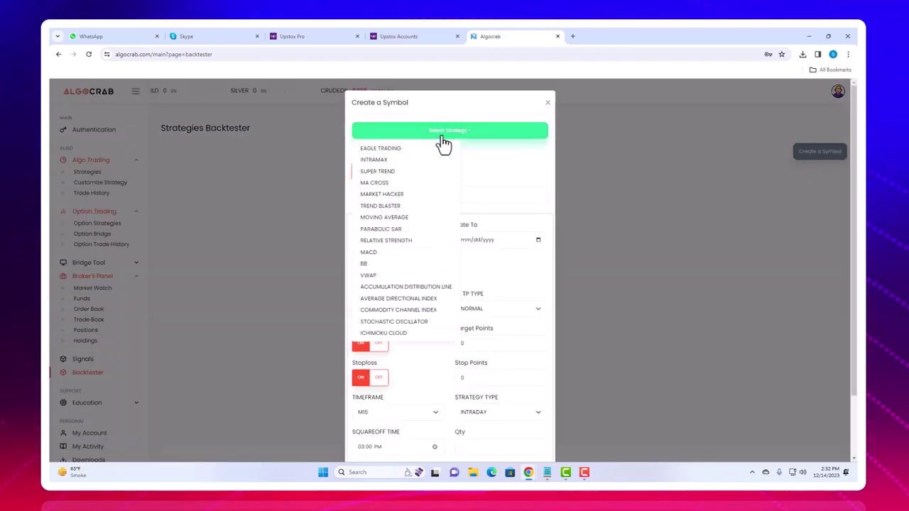
pyautogui.click(380, 172)
pyautogui.click(378, 170)
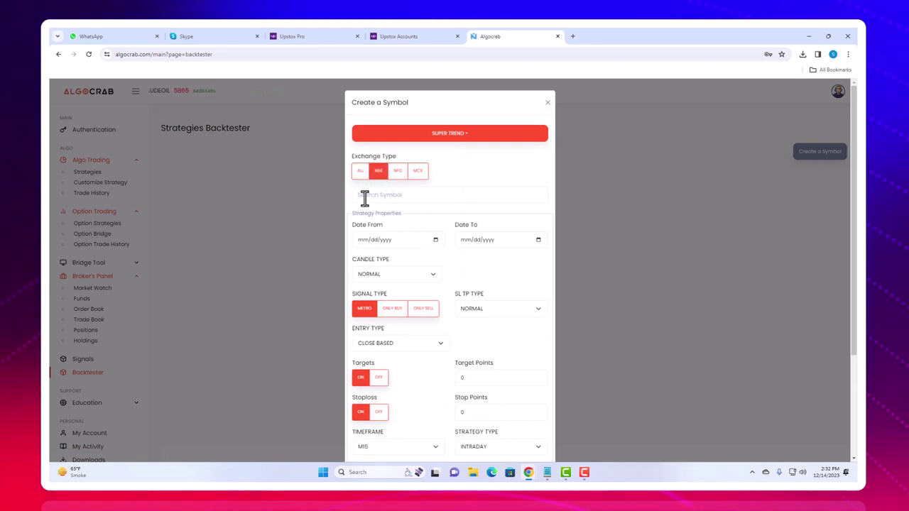
pyautogui.click(364, 197)
pyautogui.write('sbin')
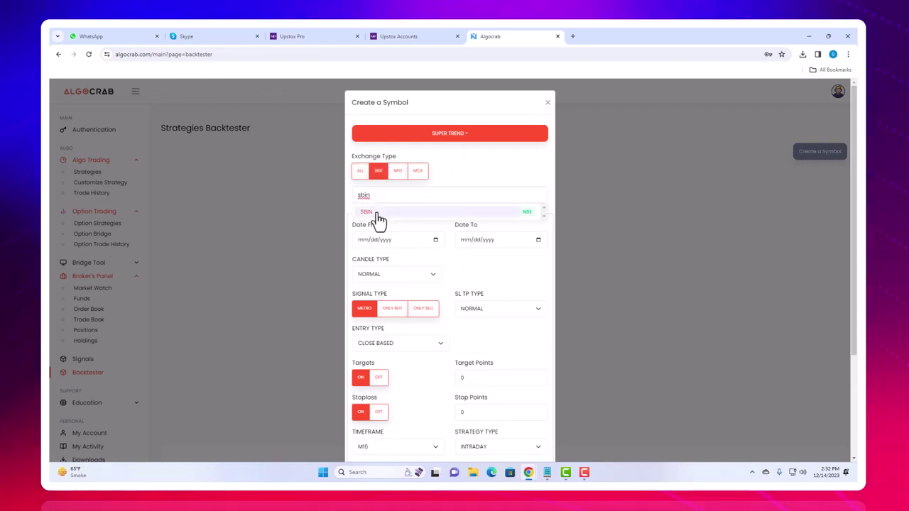
pyautogui.click(372, 212)
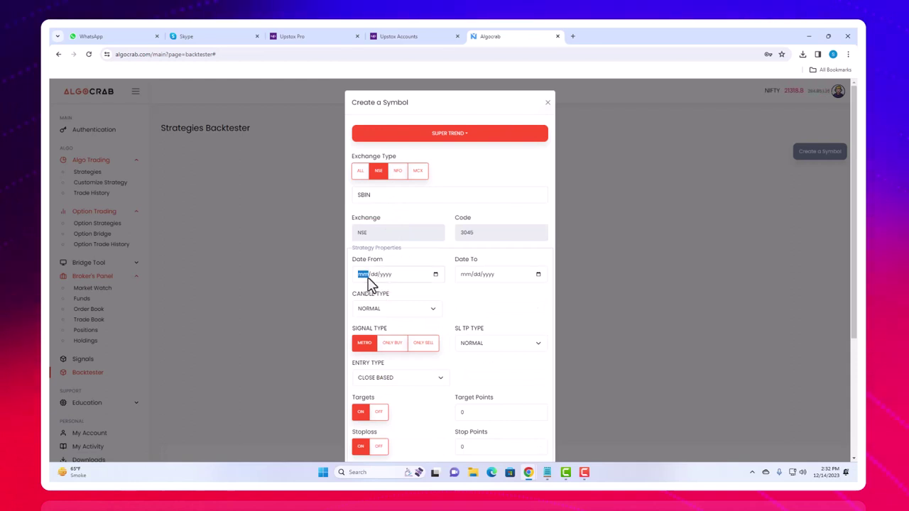
# Step: Set the backtest period from 10/01/2023 to 12/07/2023
pyautogui.click(435, 275)
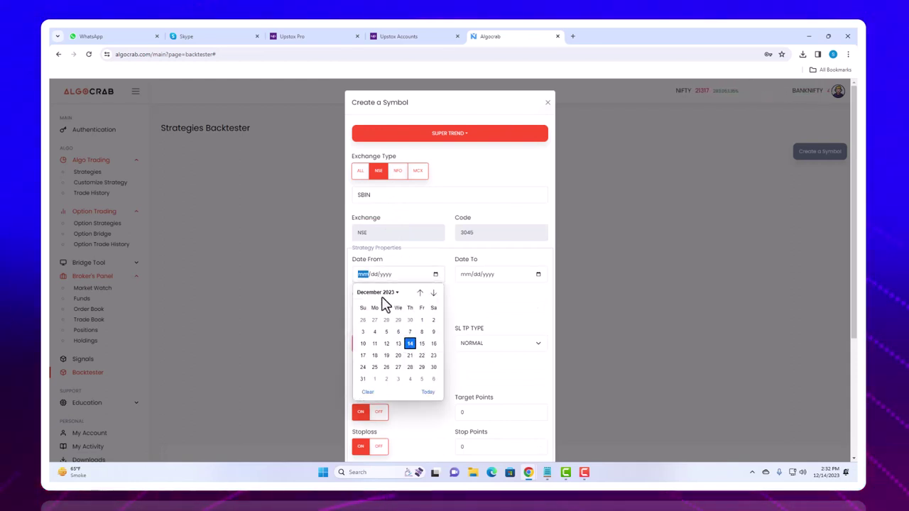
pyautogui.click(419, 293)
pyautogui.click(420, 292)
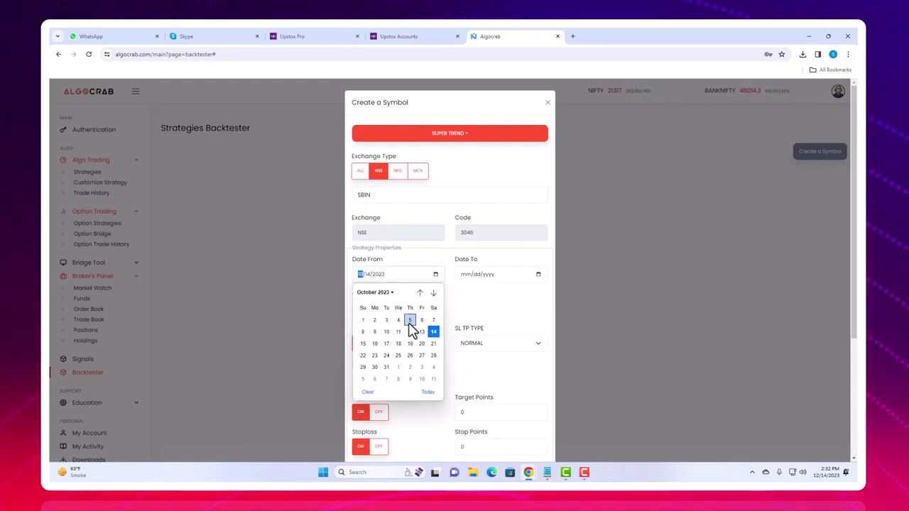
pyautogui.click(363, 320)
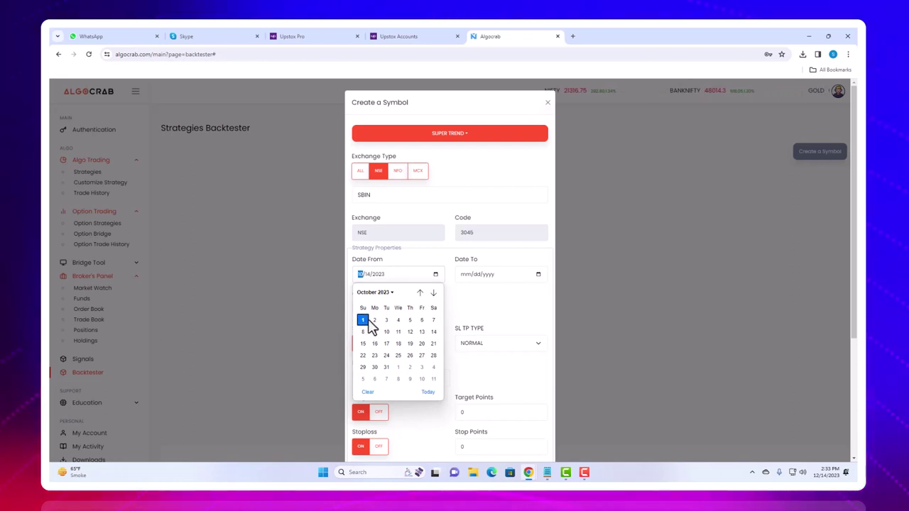
pyautogui.click(539, 277)
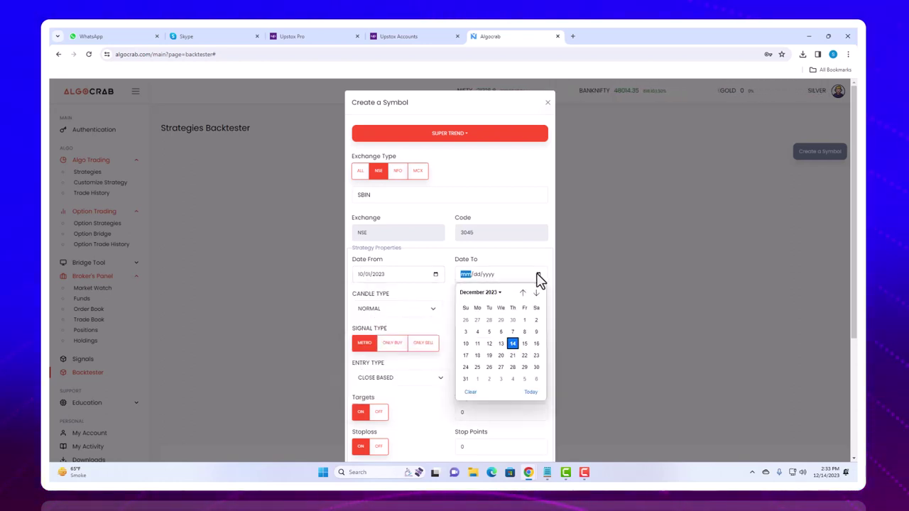
pyautogui.click(513, 334)
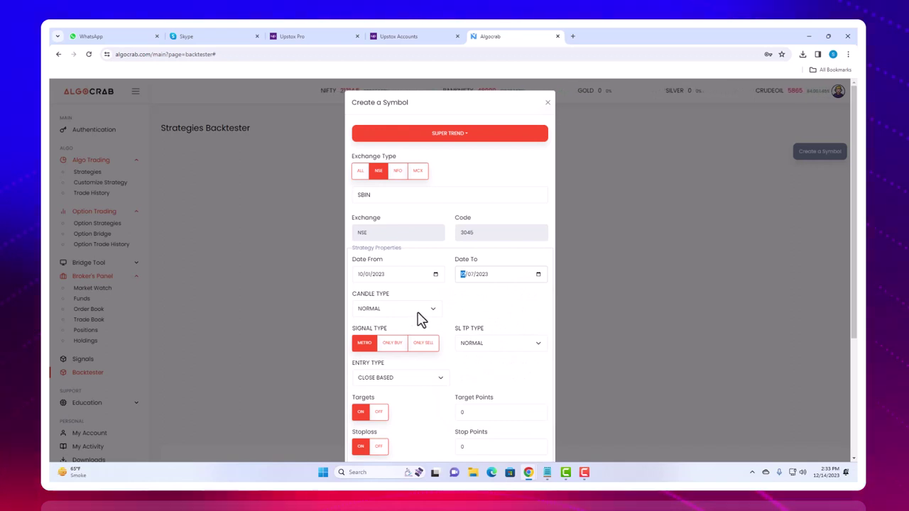
# Step: Turn off targets and stoploss, set the timeframe to M5, then save the SBIN symbol and run its backtest
pyautogui.scroll(-2, 483, 308)
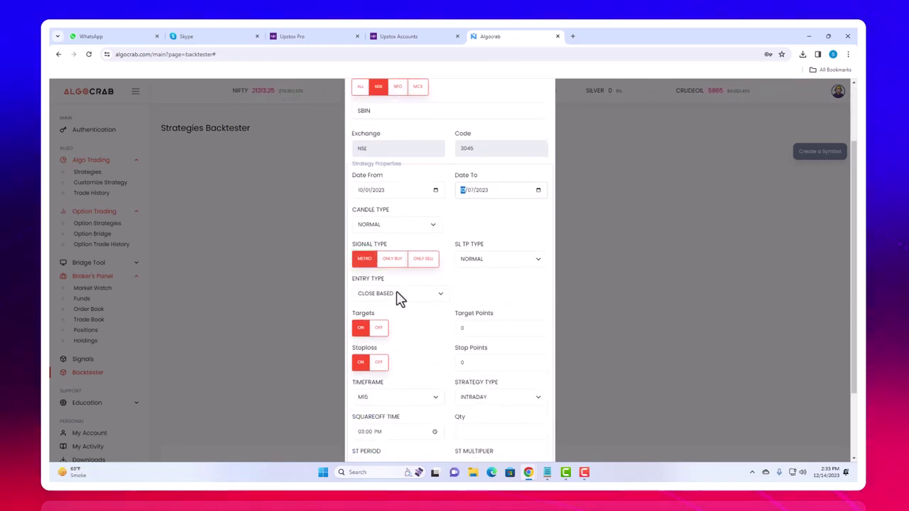
pyautogui.scroll(-2, 477, 283)
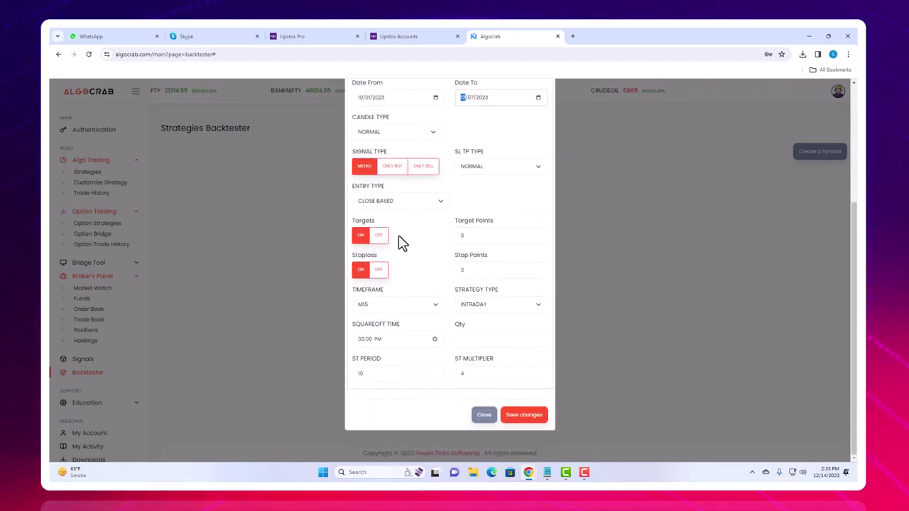
pyautogui.click(384, 239)
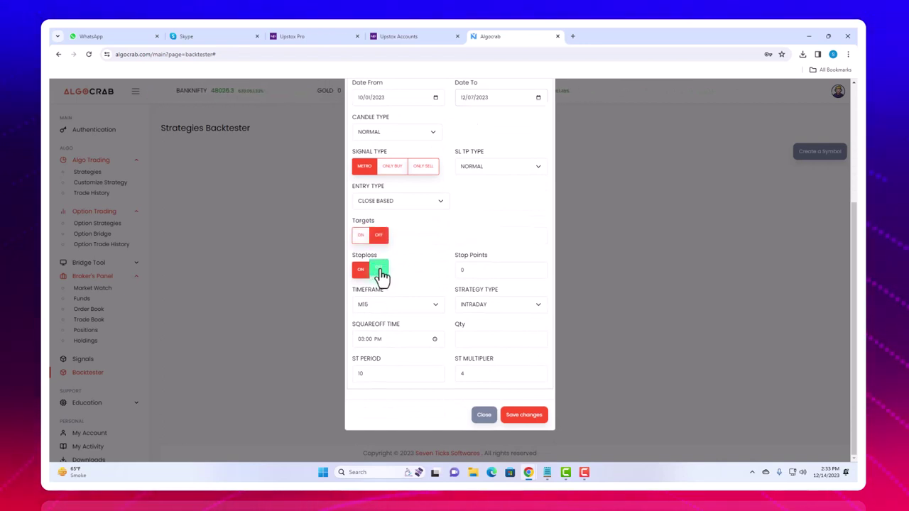
pyautogui.click(430, 308)
pyautogui.click(377, 336)
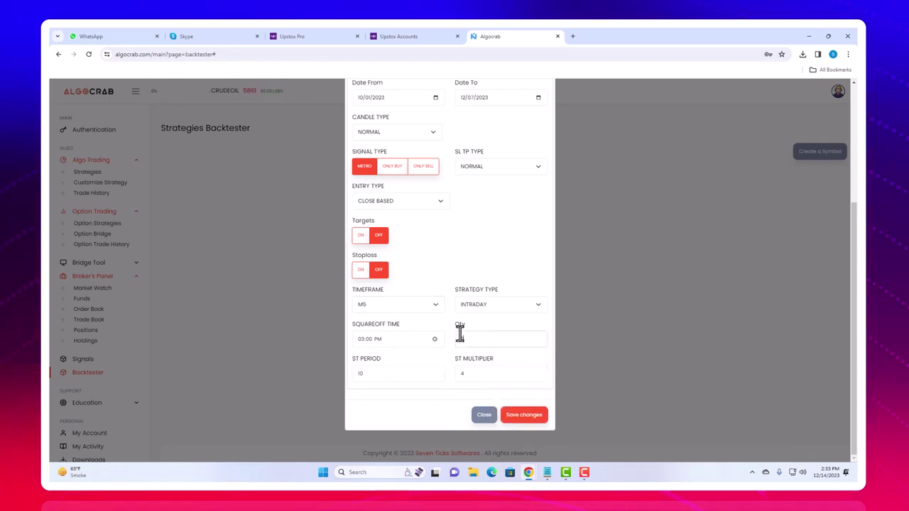
pyautogui.click(528, 418)
pyautogui.click(362, 268)
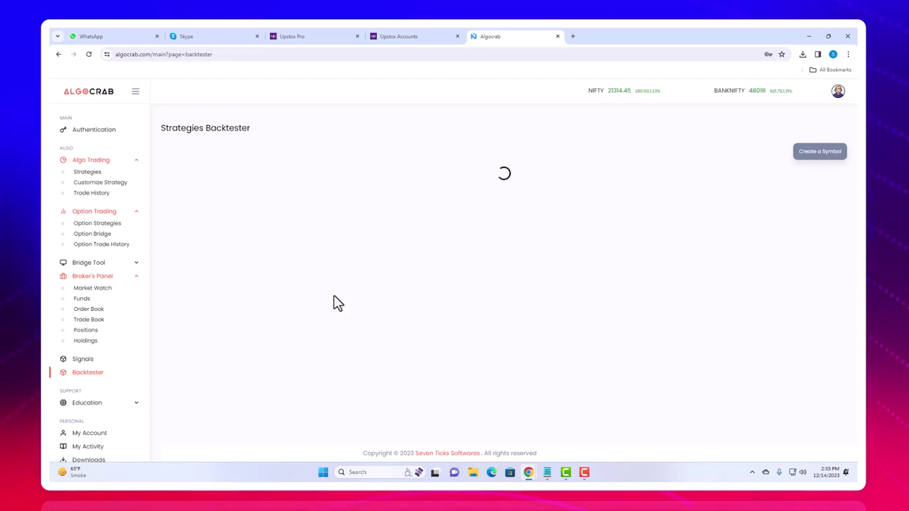
# Step: Examine the SBIN backtest's trade list and its buy, sell, profit, loss and total PNL figures
pyautogui.scroll(-2, 385, 252)
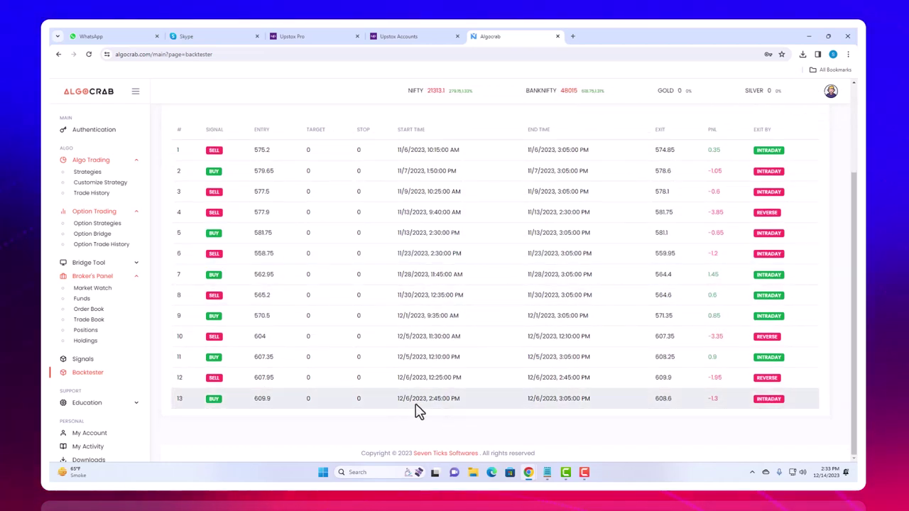
pyautogui.scroll(2, 416, 298)
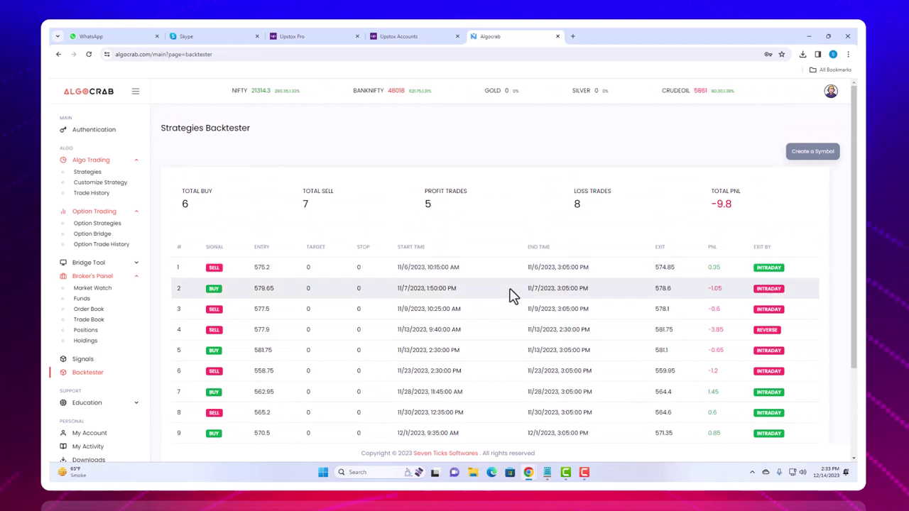
pyautogui.scroll(-2, 513, 294)
pyautogui.scroll(-1, 513, 294)
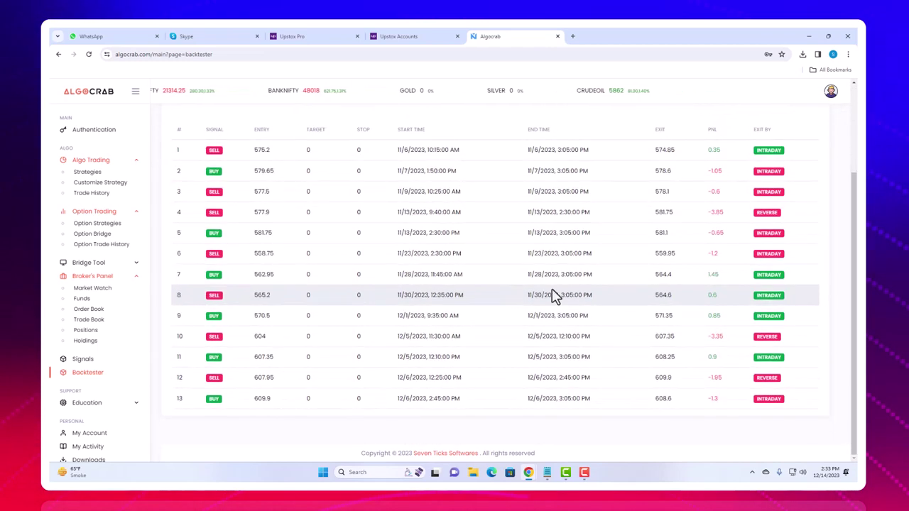
pyautogui.scroll(3, 714, 309)
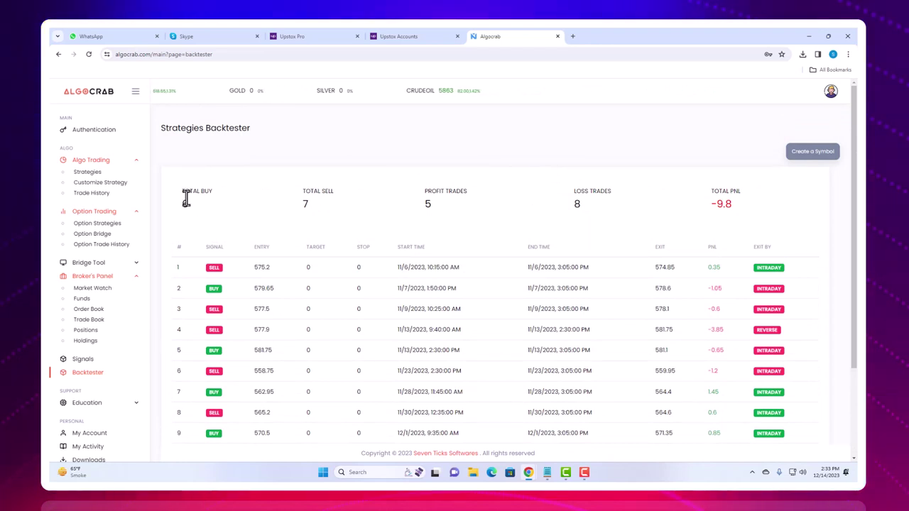
pyautogui.moveTo(299, 204); pyautogui.dragTo(322, 205)
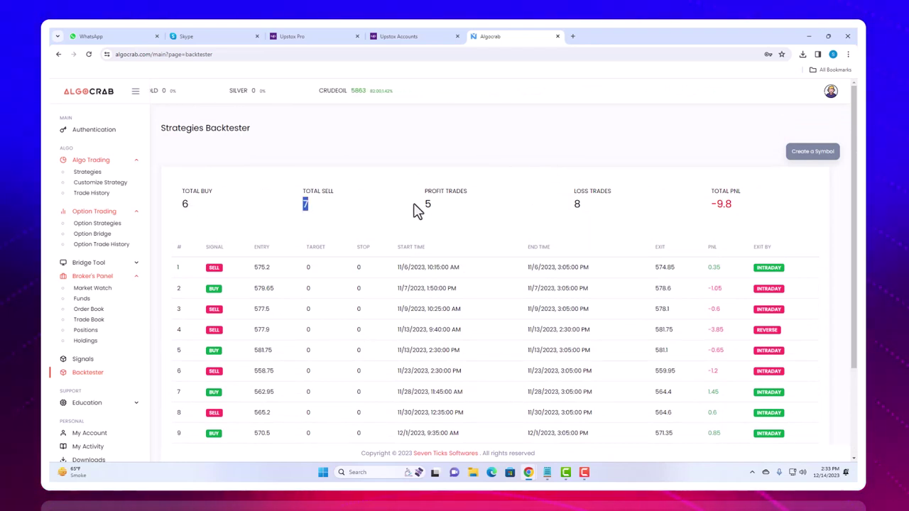
pyautogui.moveTo(571, 204); pyautogui.dragTo(583, 205)
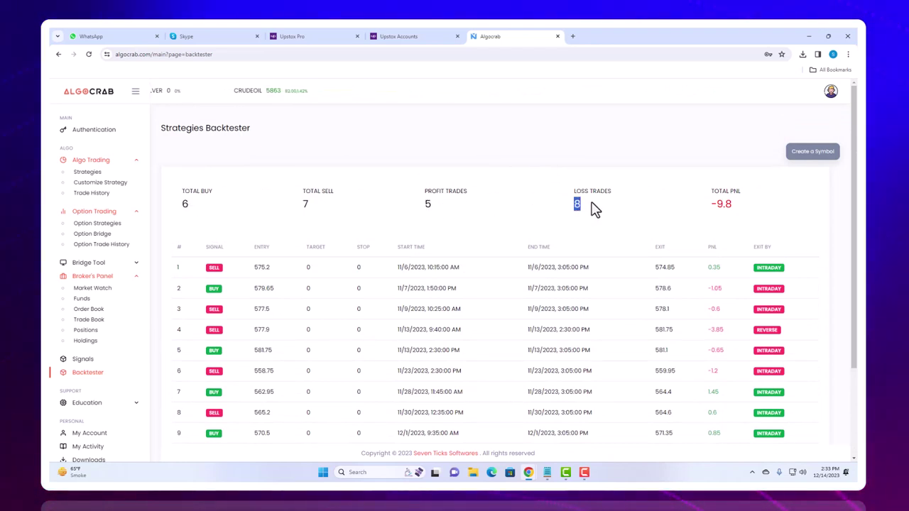
pyautogui.moveTo(710, 203); pyautogui.dragTo(737, 208)
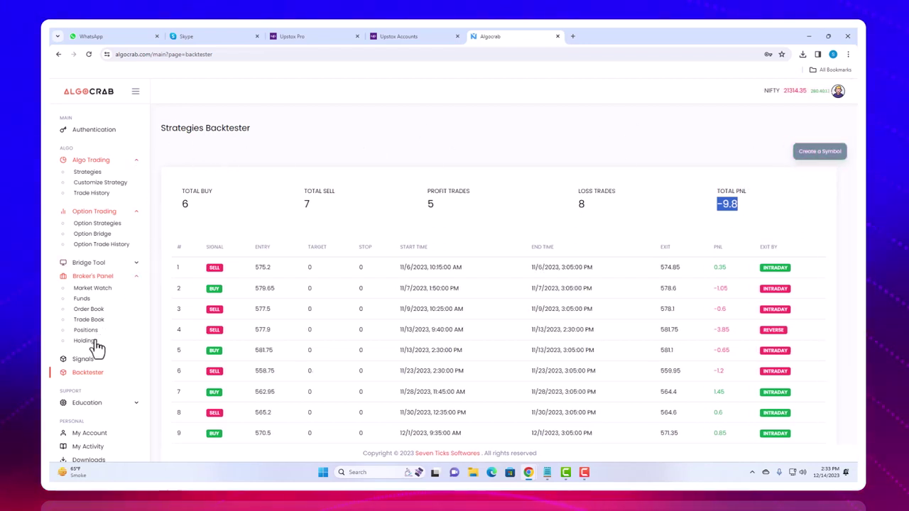
# Step: Edit the SBIN backtest symbol with targets and stoploss on, 1 target point and 1 stop point, then save it and rerun the backtest
pyautogui.click(85, 374)
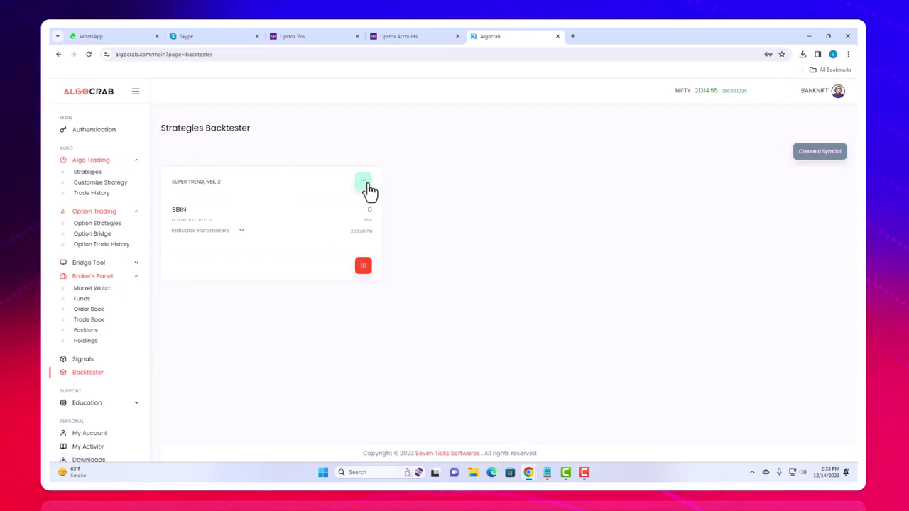
pyautogui.click(378, 199)
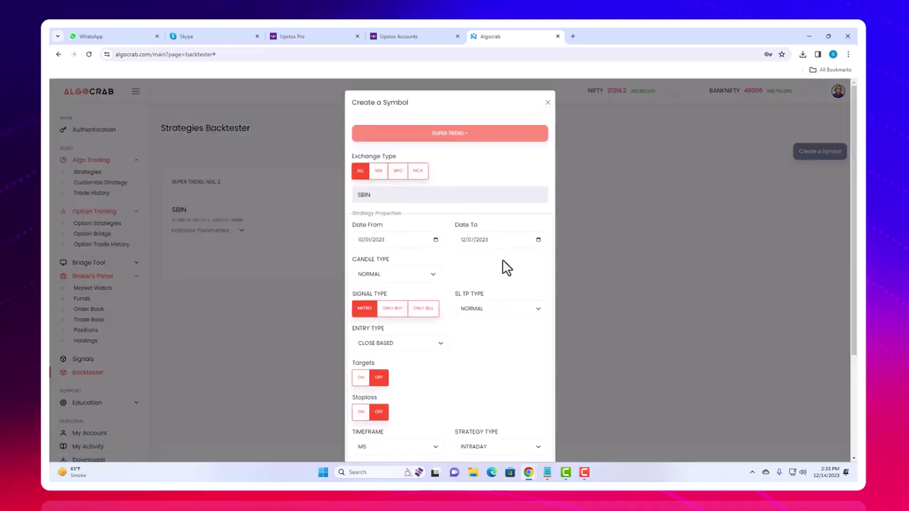
pyautogui.scroll(-2, 377, 318)
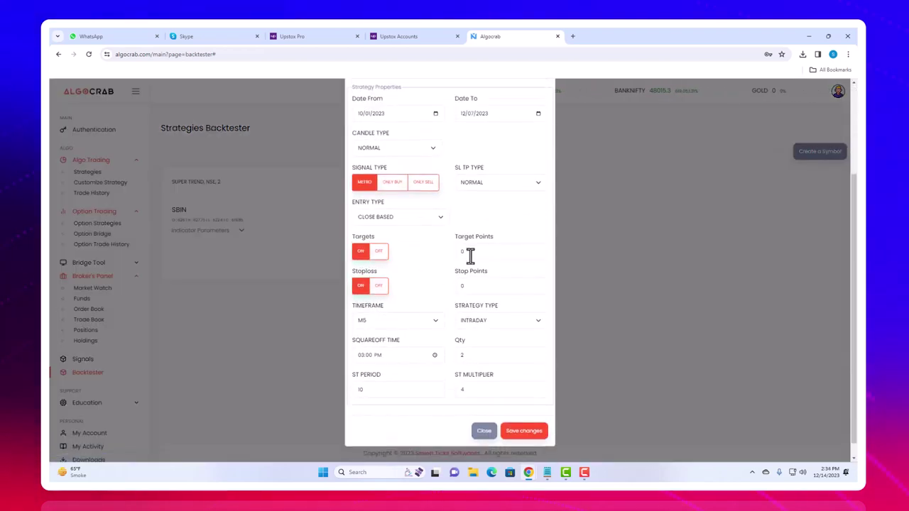
pyautogui.doubleClick(467, 252)
pyautogui.write('1')
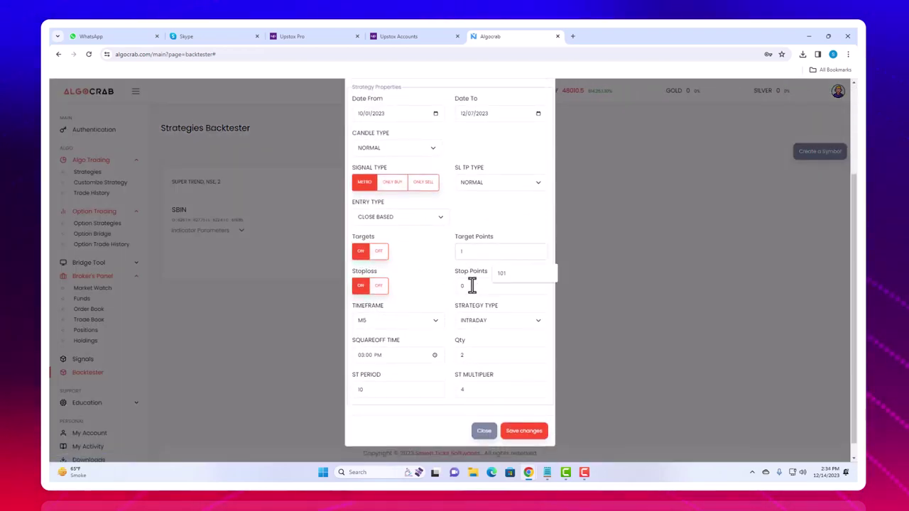
pyautogui.doubleClick(472, 284)
pyautogui.write('1')
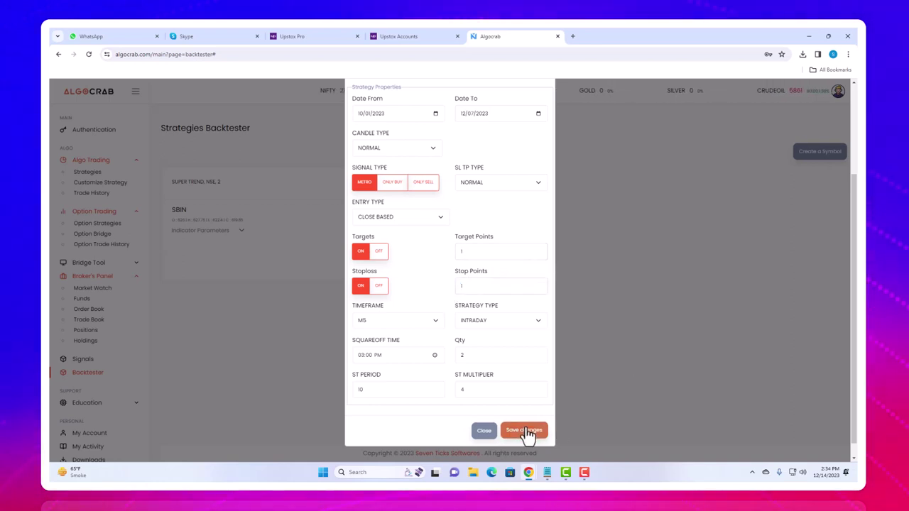
pyautogui.click(526, 431)
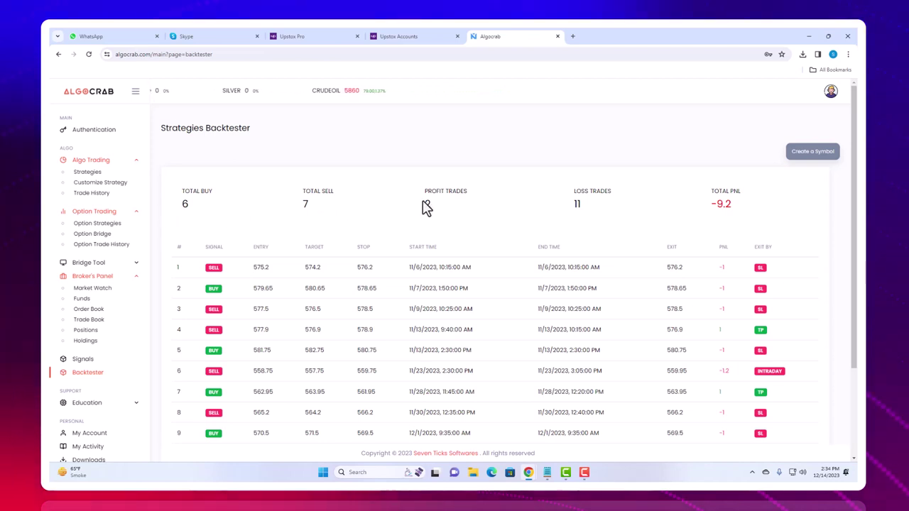
# Step: Examine the profit trades, loss trades, total PNL and trade list of the SBIN backtest with targets and stoploss
pyautogui.doubleClick(427, 204)
pyautogui.doubleClick(576, 204)
pyautogui.moveTo(708, 203); pyautogui.dragTo(734, 205)
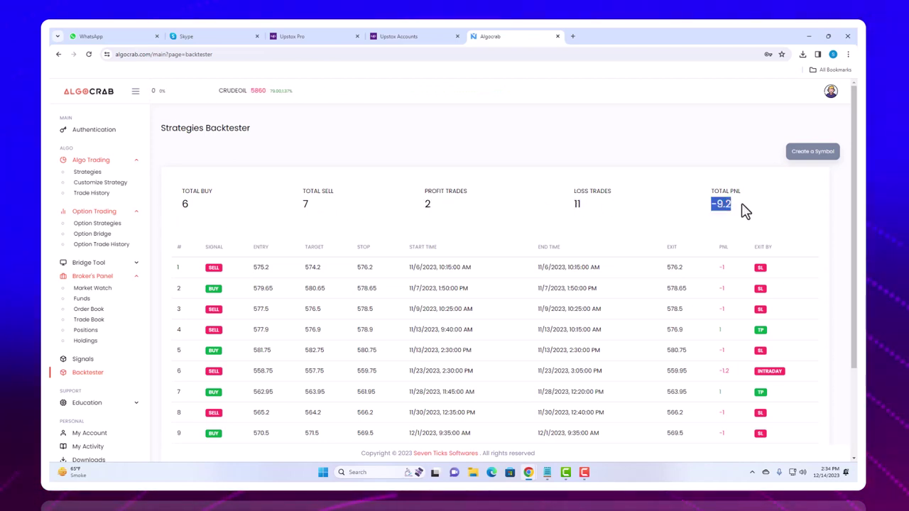
pyautogui.scroll(-2, 758, 229)
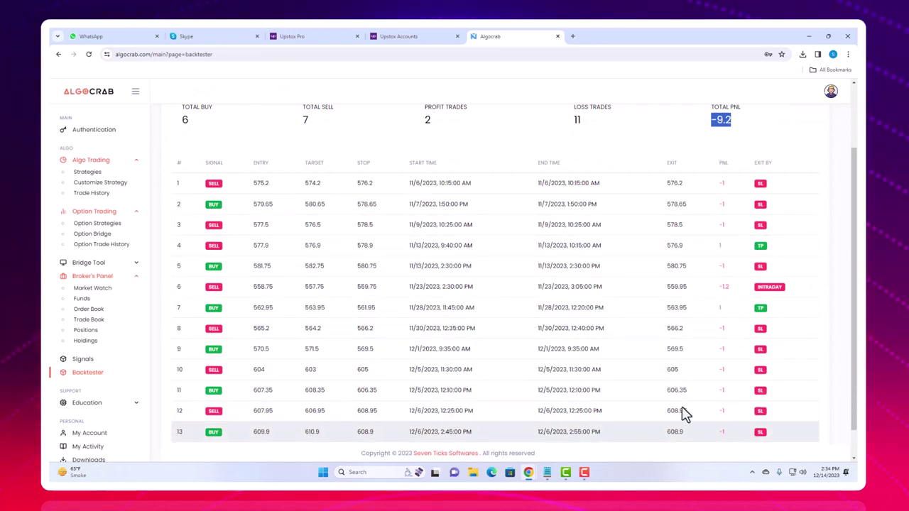
pyautogui.scroll(1, 284, 238)
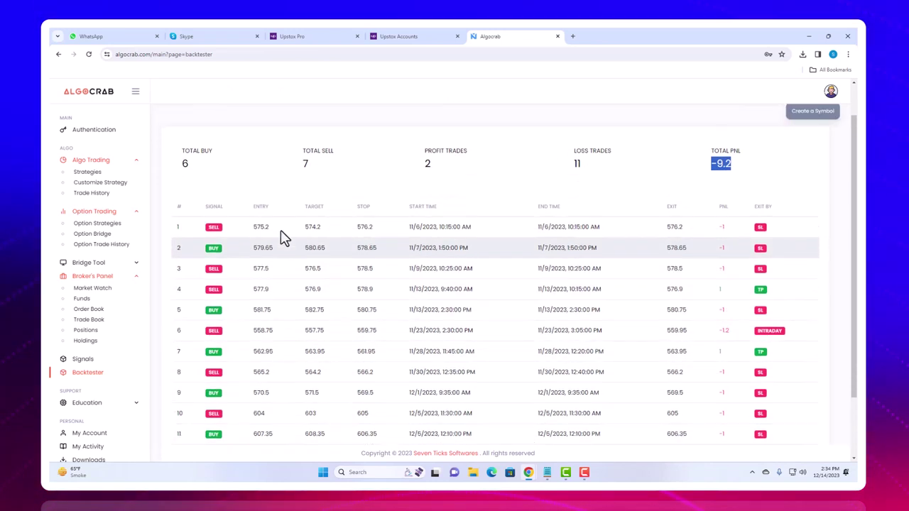
pyautogui.scroll(1, 284, 238)
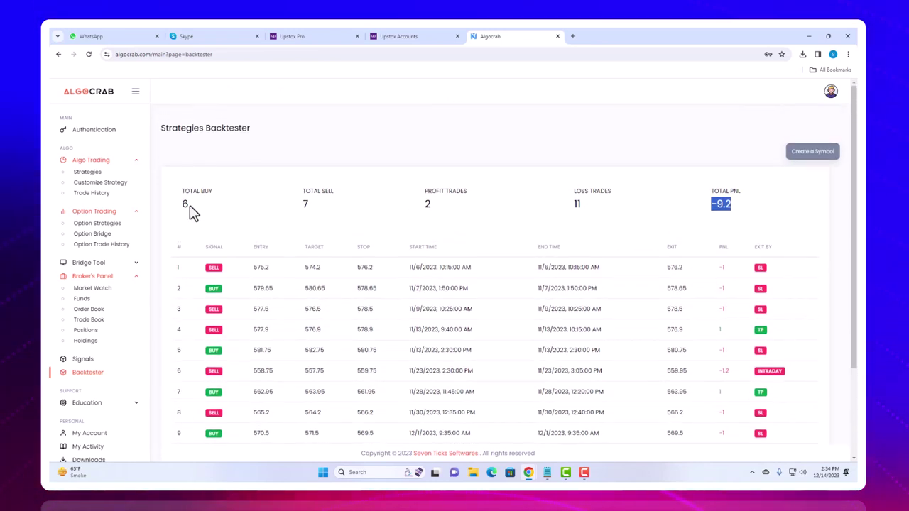
# Step: Open the Customize Strategy page for algo trading
pyautogui.click(101, 183)
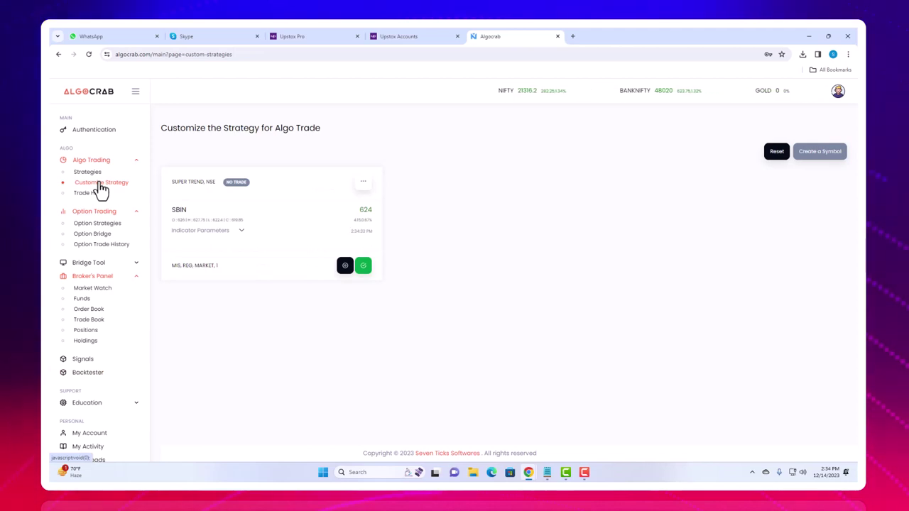